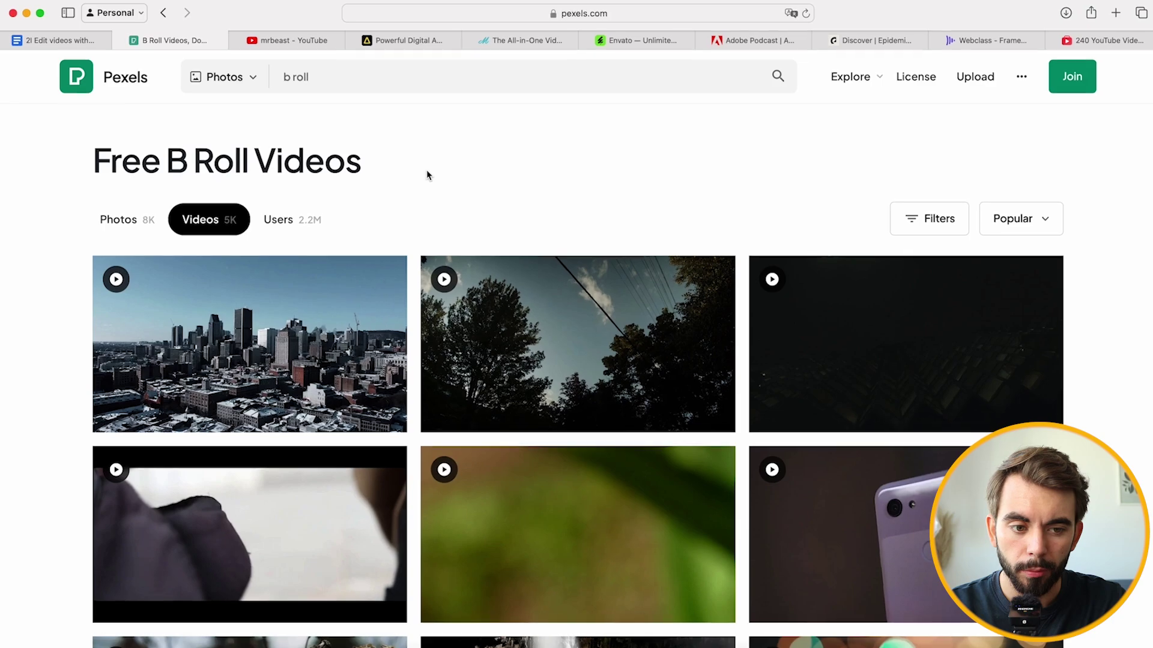
# Replace the 'b roll' search with 'car' and switch the Pexels search to Videos.
pyautogui.click(224, 77)
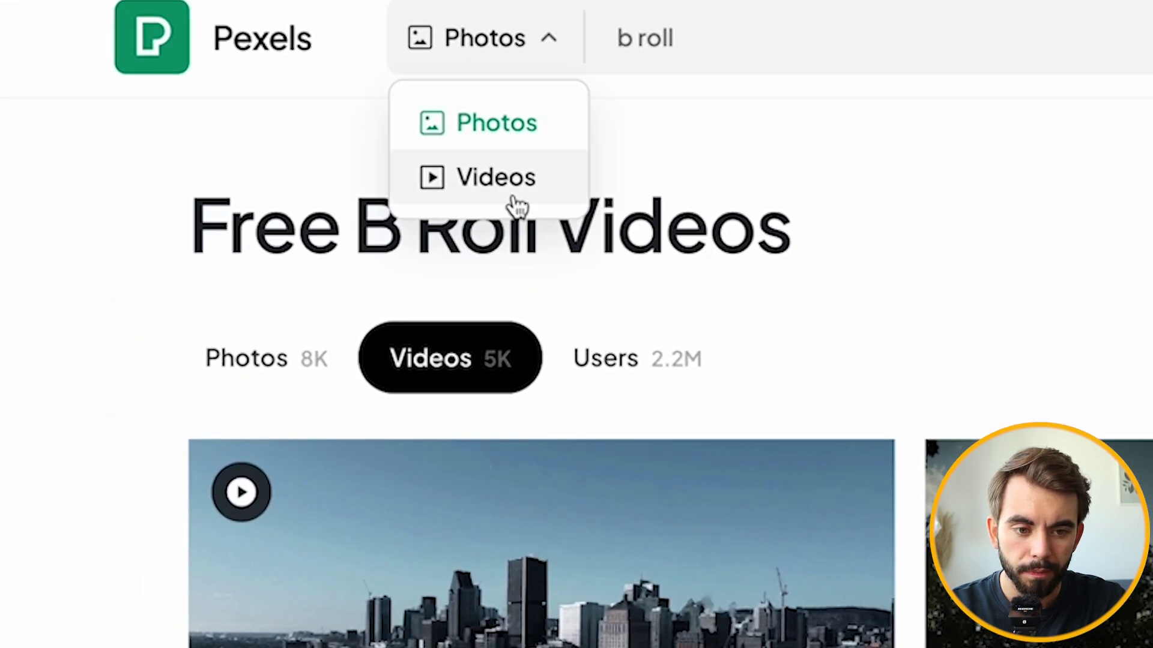
pyautogui.tripleClick(645, 38)
pyautogui.write('car')
pyautogui.press('Return')
pyautogui.click(477, 52)
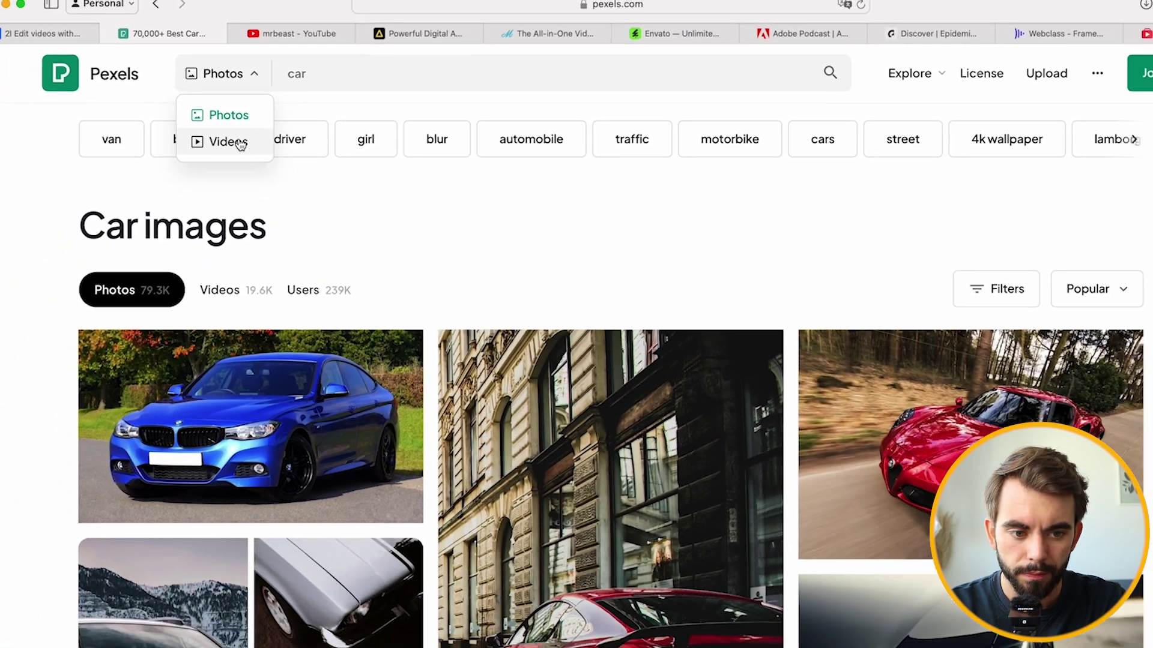
pyautogui.click(218, 176)
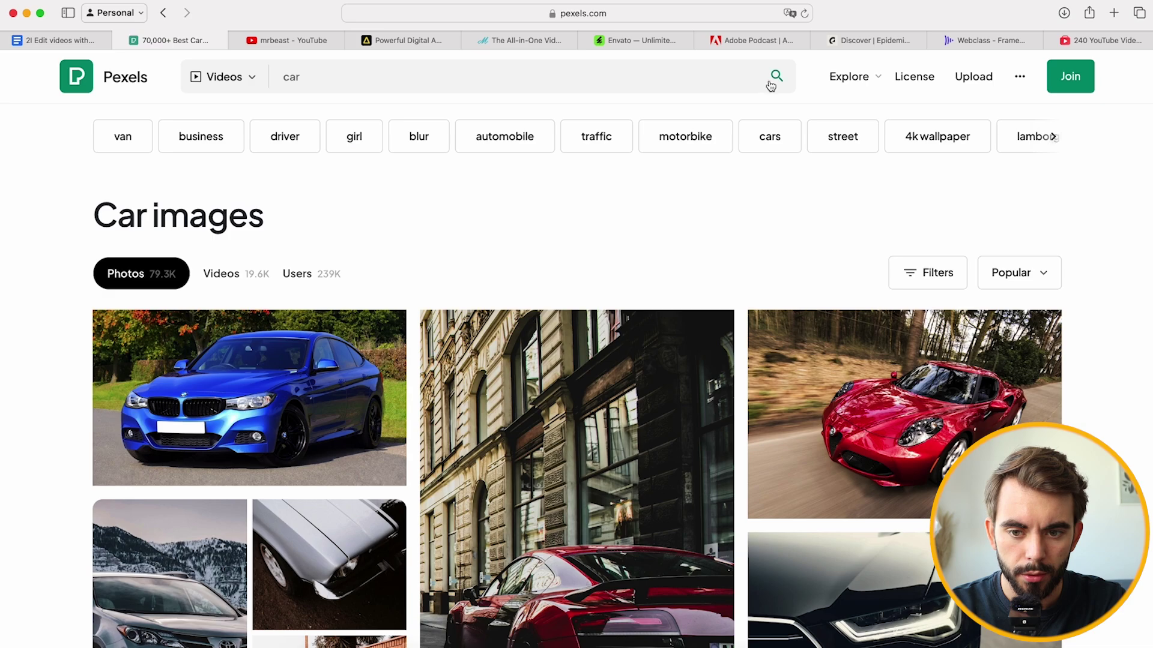
pyautogui.click(775, 78)
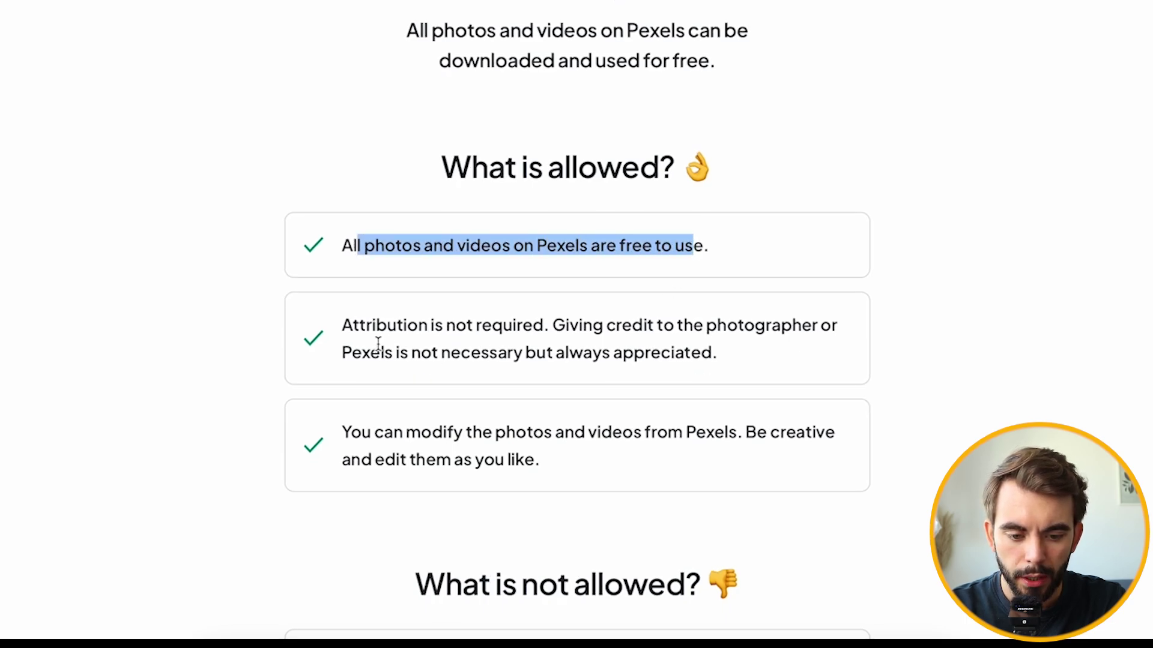
# Clear the highlight on the Pexels licence sentence.
pyautogui.click(344, 329)
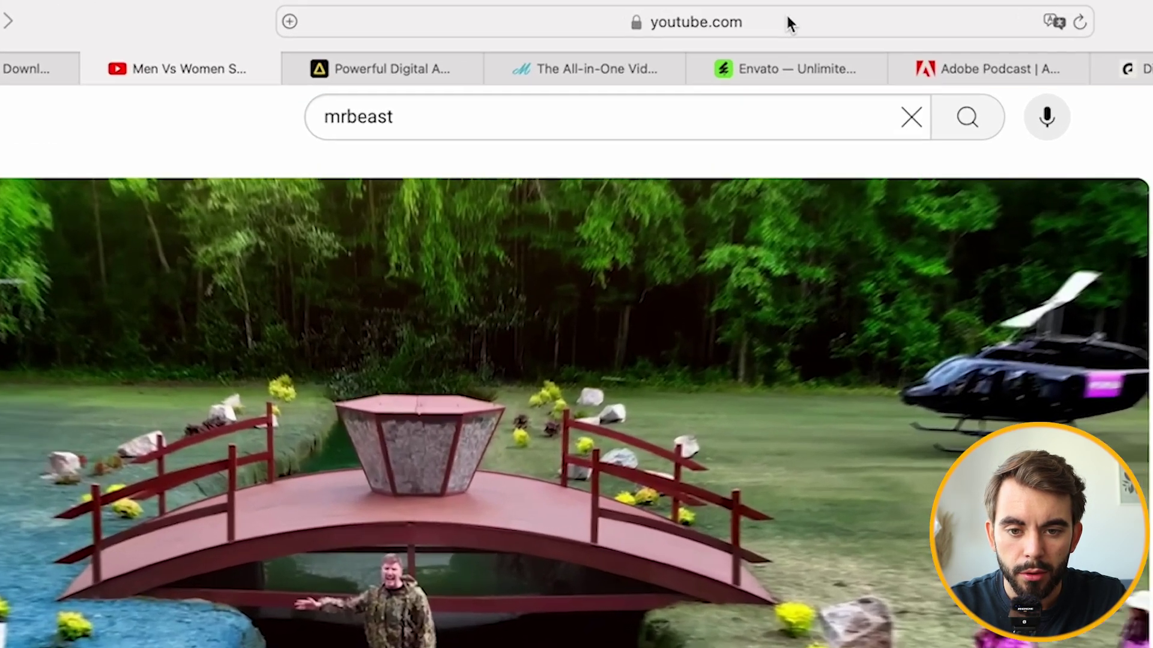
# Prefix the wilderness video's URL with 'ss' to load it in the savefrom.net downloader.
pyautogui.click(640, 13)
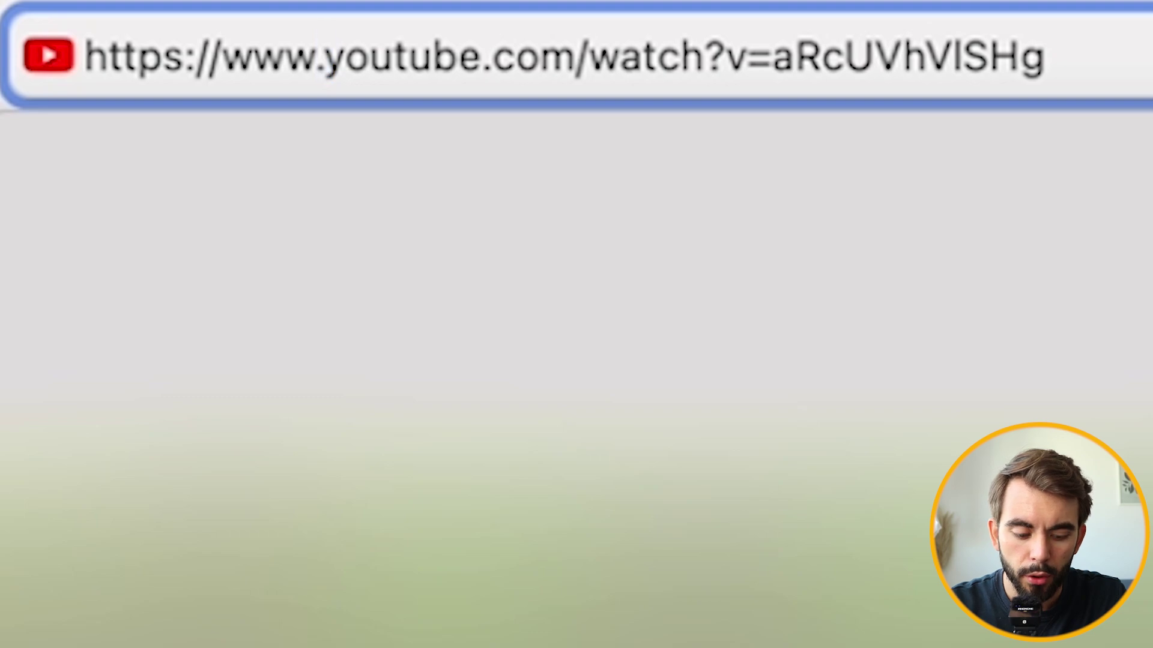
pyautogui.write('ss')
pyautogui.press('Return')
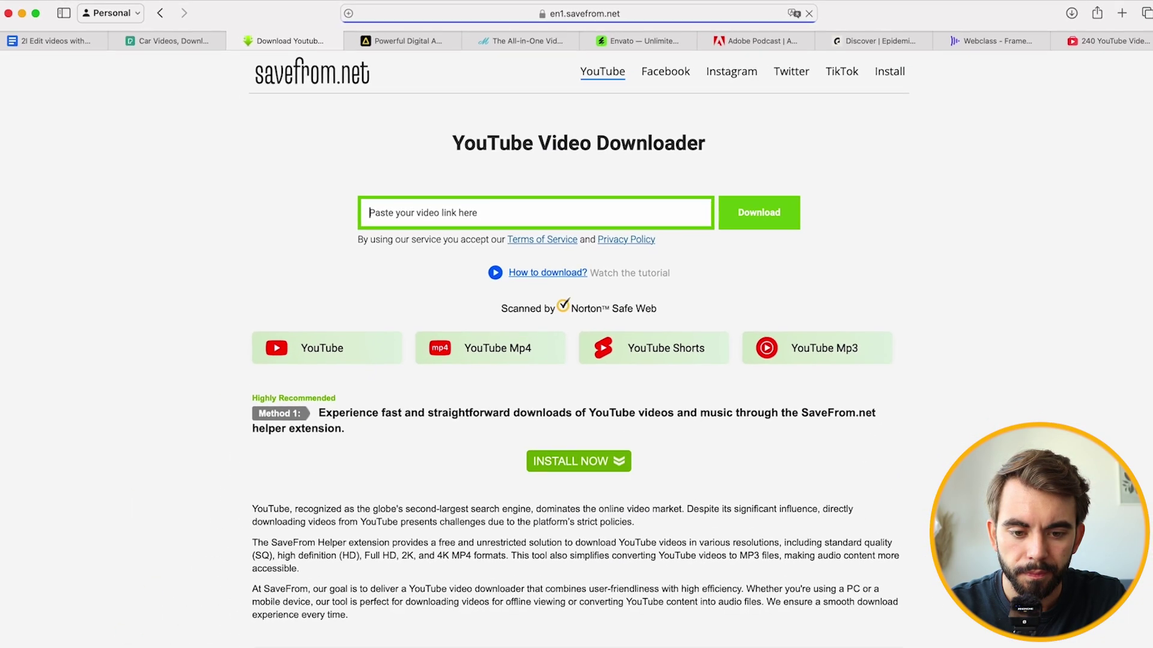
pyautogui.click(679, 300)
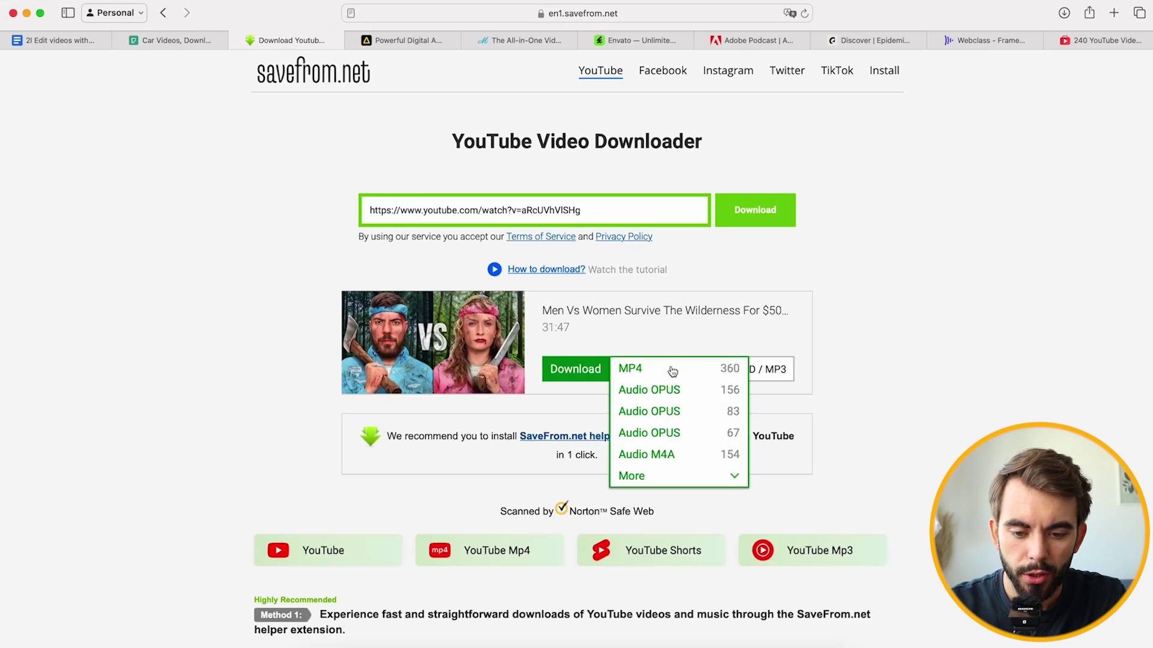
pyautogui.click(669, 473)
pyautogui.scroll(-5, 667, 479)
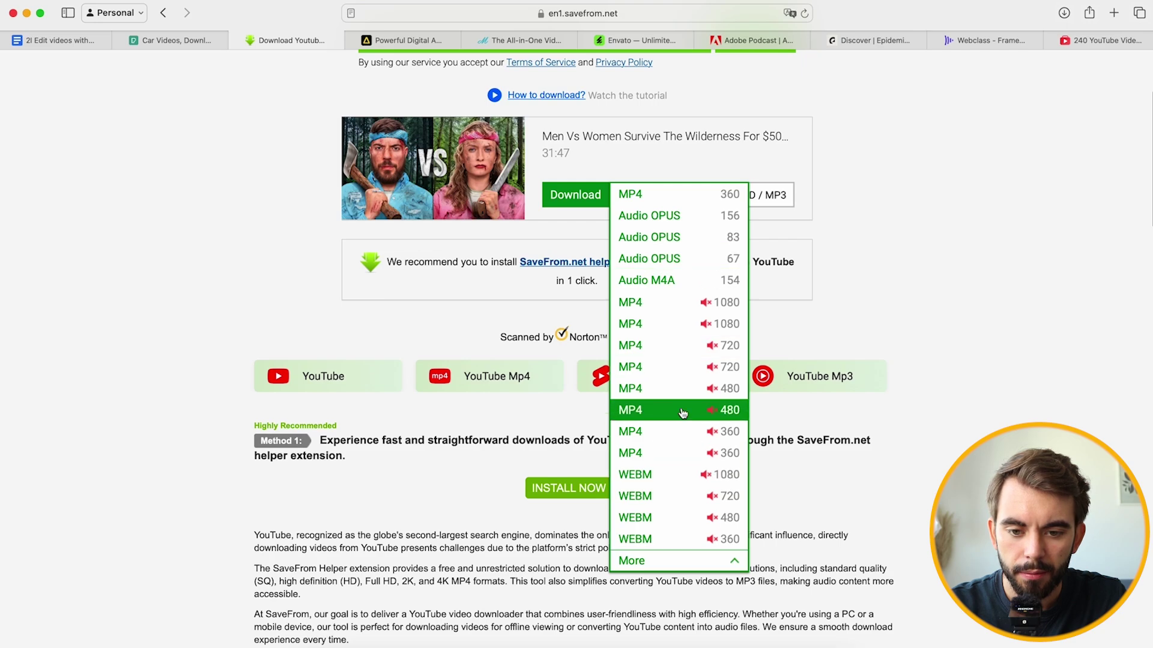
pyautogui.scroll(3, 684, 409)
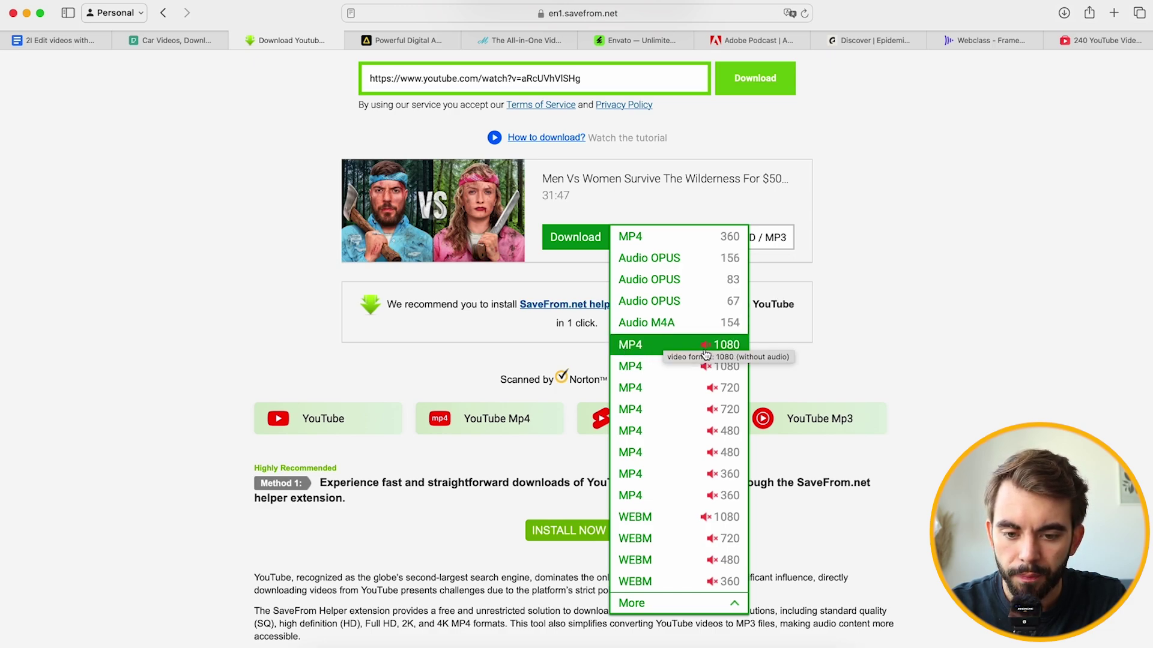
pyautogui.click(693, 242)
pyautogui.scroll(3, 315, 362)
pyautogui.press('super+space')
pyautogui.press('Return')
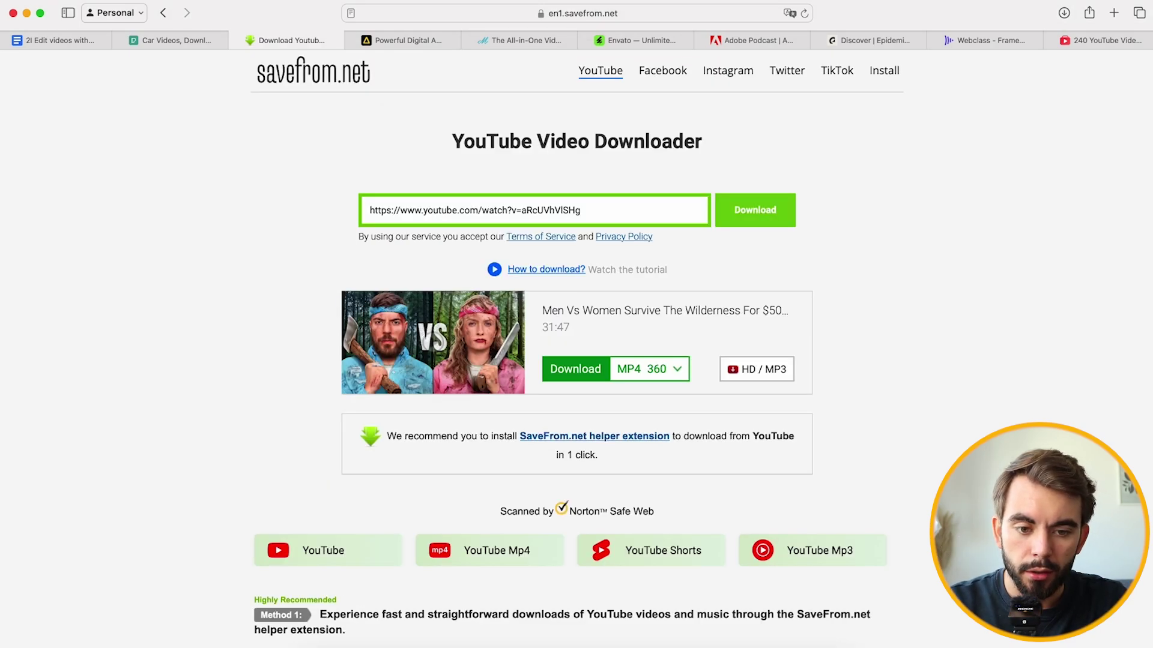
pyautogui.click(650, 372)
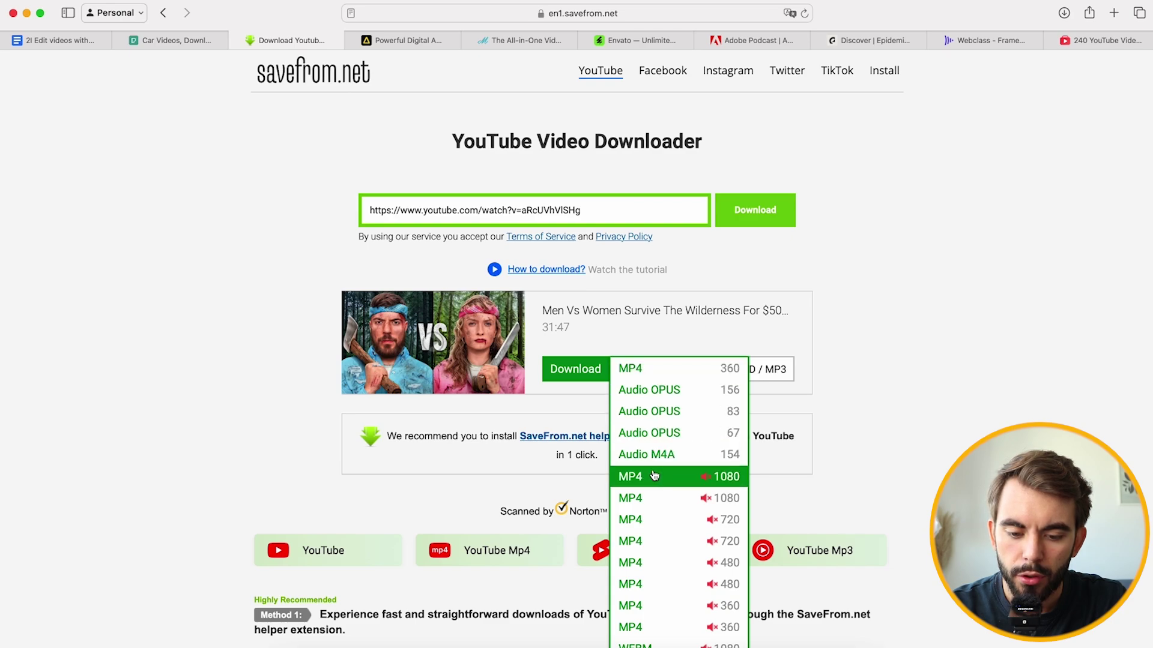
pyautogui.click(652, 478)
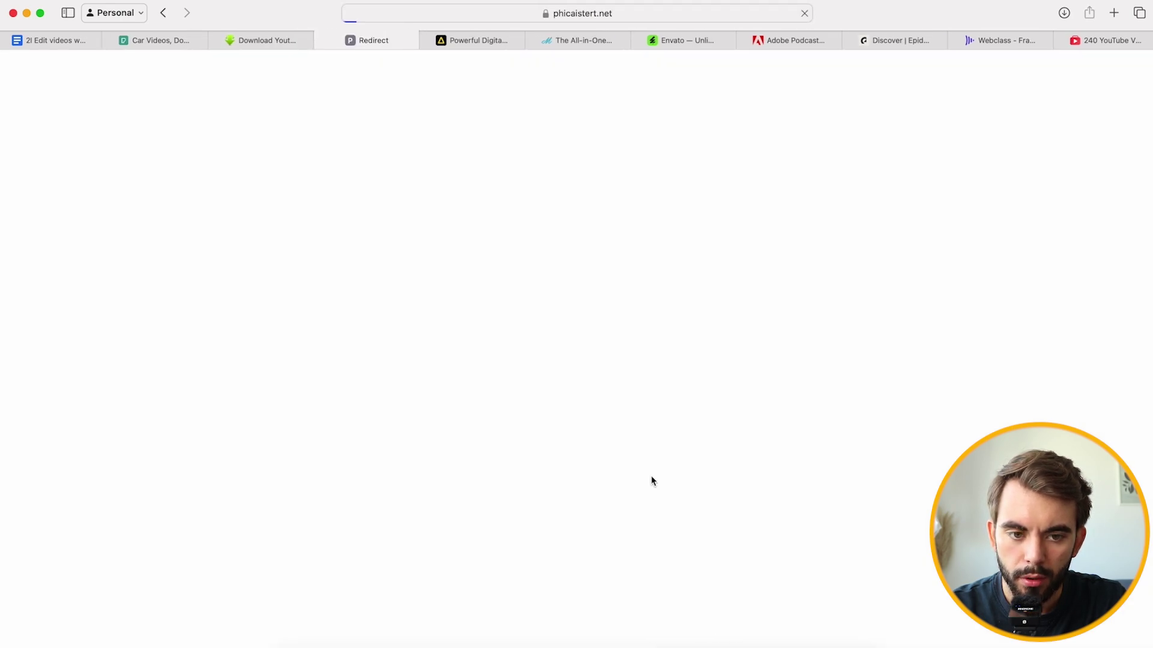
pyautogui.press('super+w')
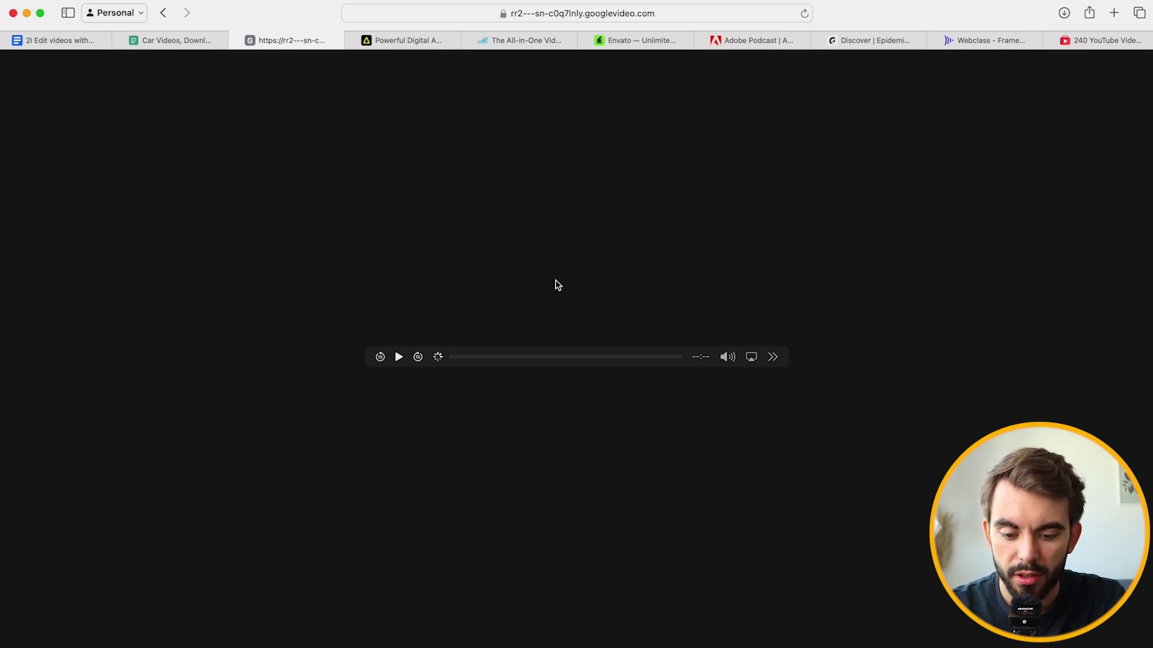
pyautogui.press('super+bracketleft')
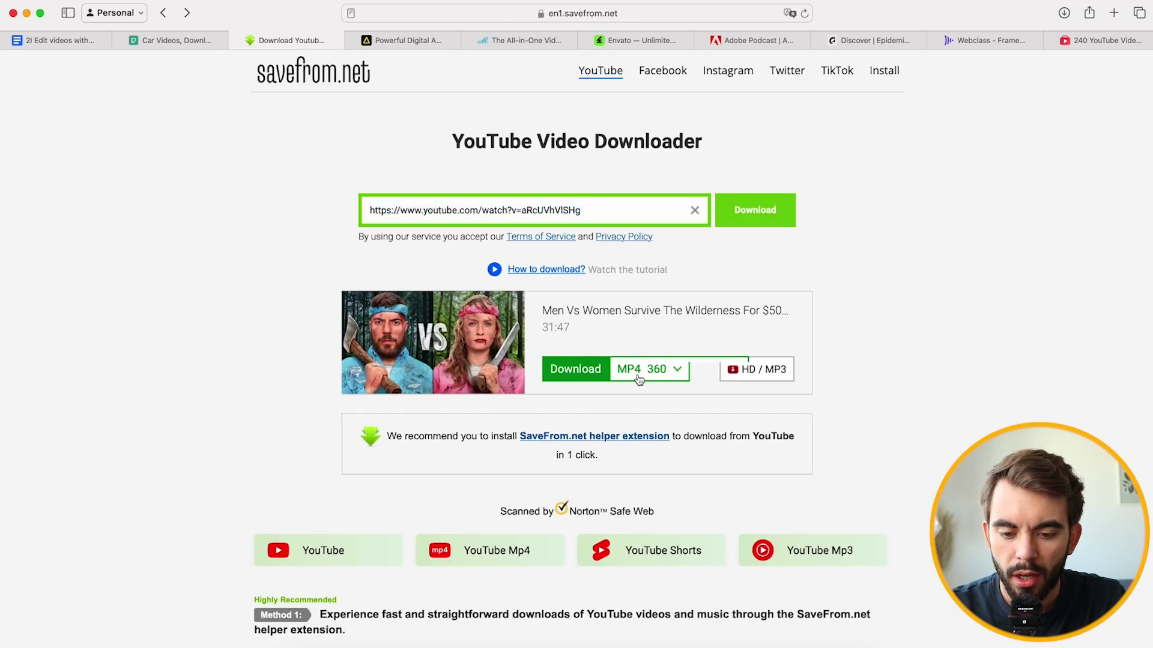
pyautogui.click(640, 379)
pyautogui.click(745, 367)
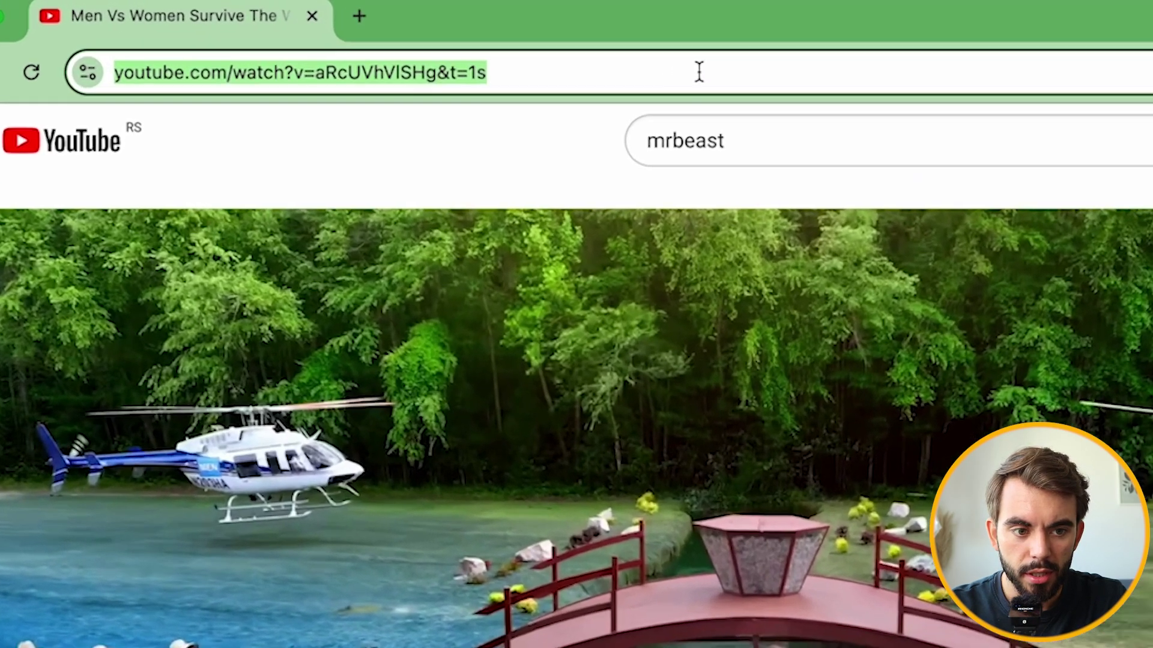
# Add 'ss' to the YouTube URL and request the MP4 1080 download.
pyautogui.click(113, 72)
pyautogui.write('ss')
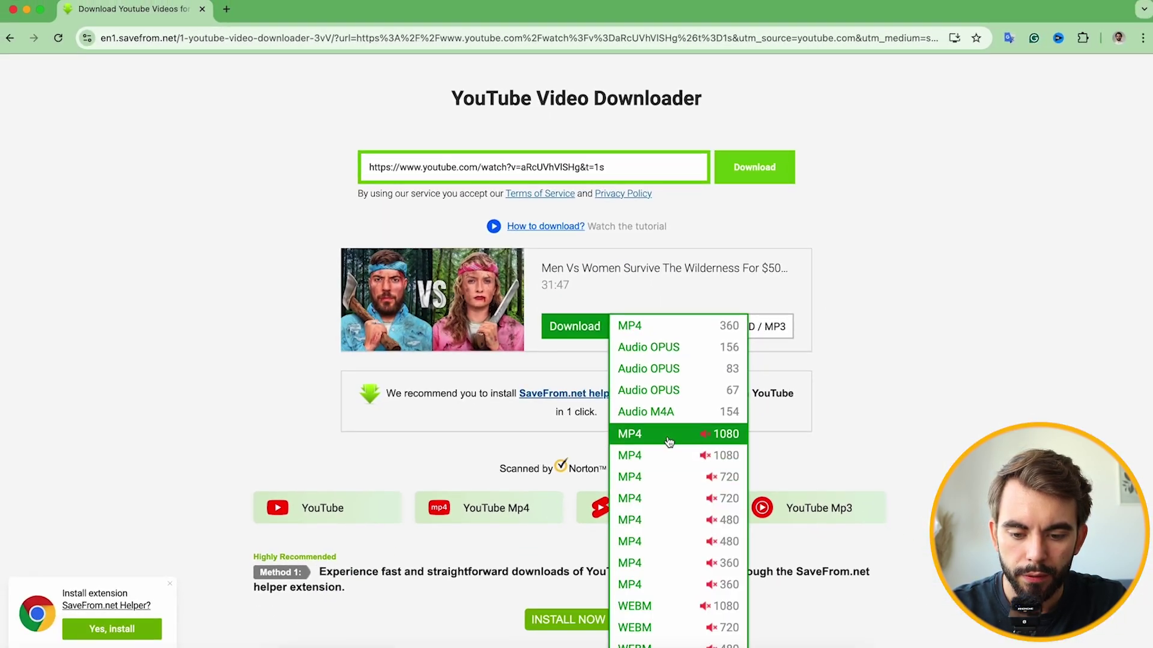
pyautogui.click(668, 441)
# Close the redirect ad tab and save the playing video to disk.
pyautogui.click(154, 15)
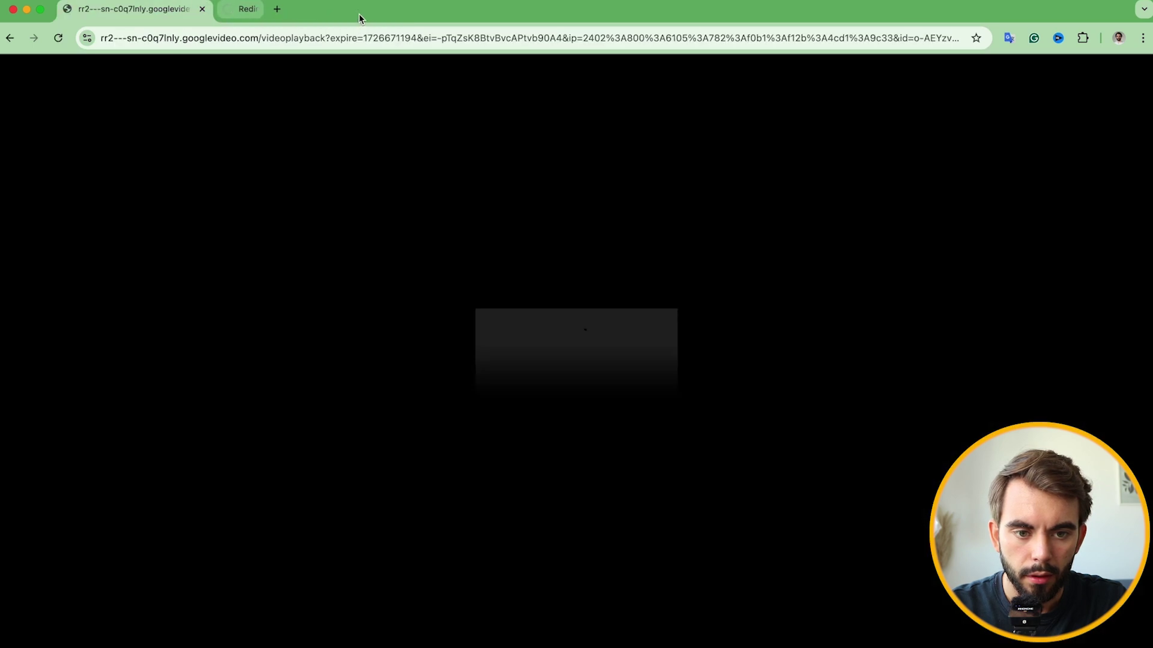
pyautogui.click(361, 10)
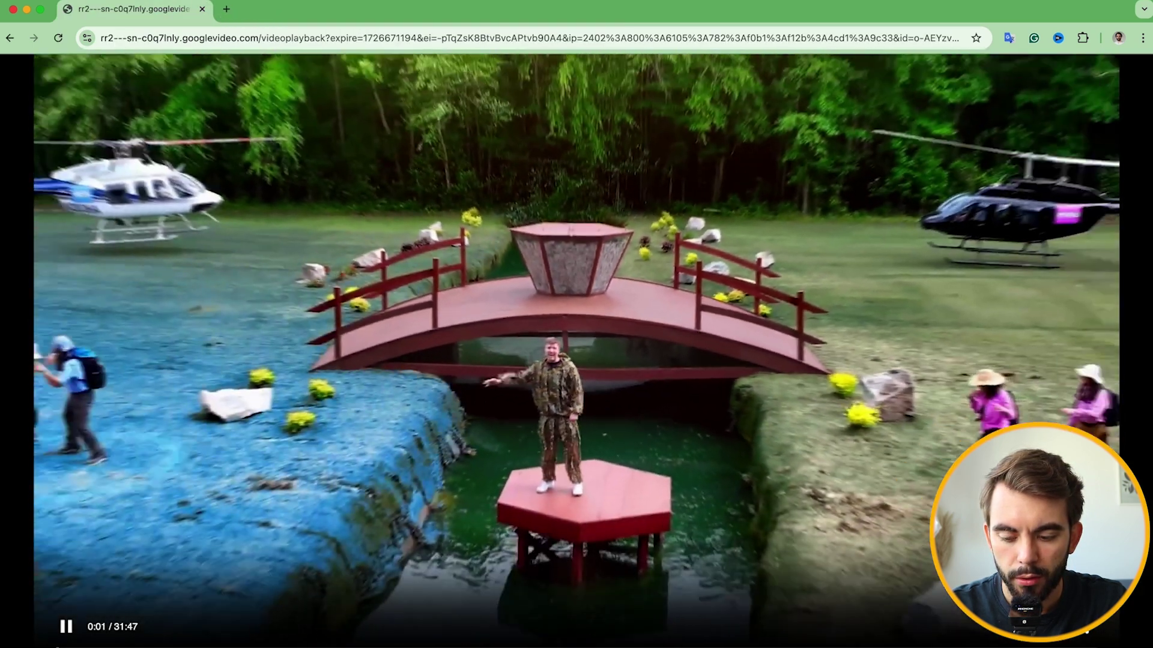
pyautogui.click(1087, 627)
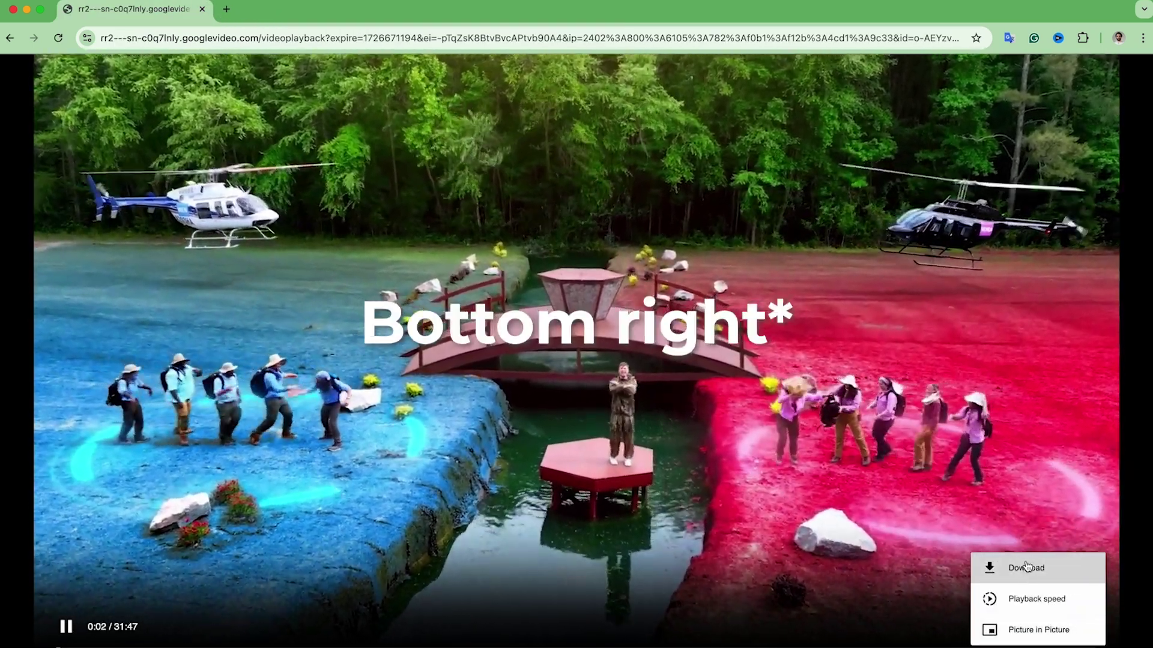
pyautogui.click(1027, 566)
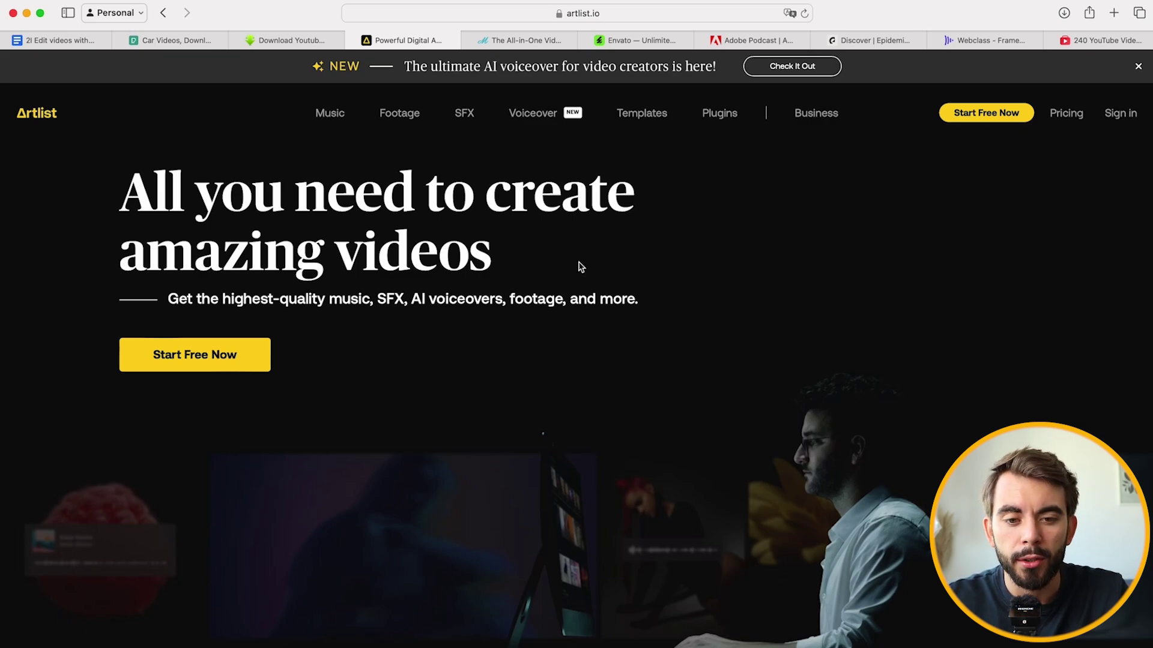
# Browse Artlist's Music and Footage libraries, expand the Software filter and search templates.
pyautogui.click(331, 115)
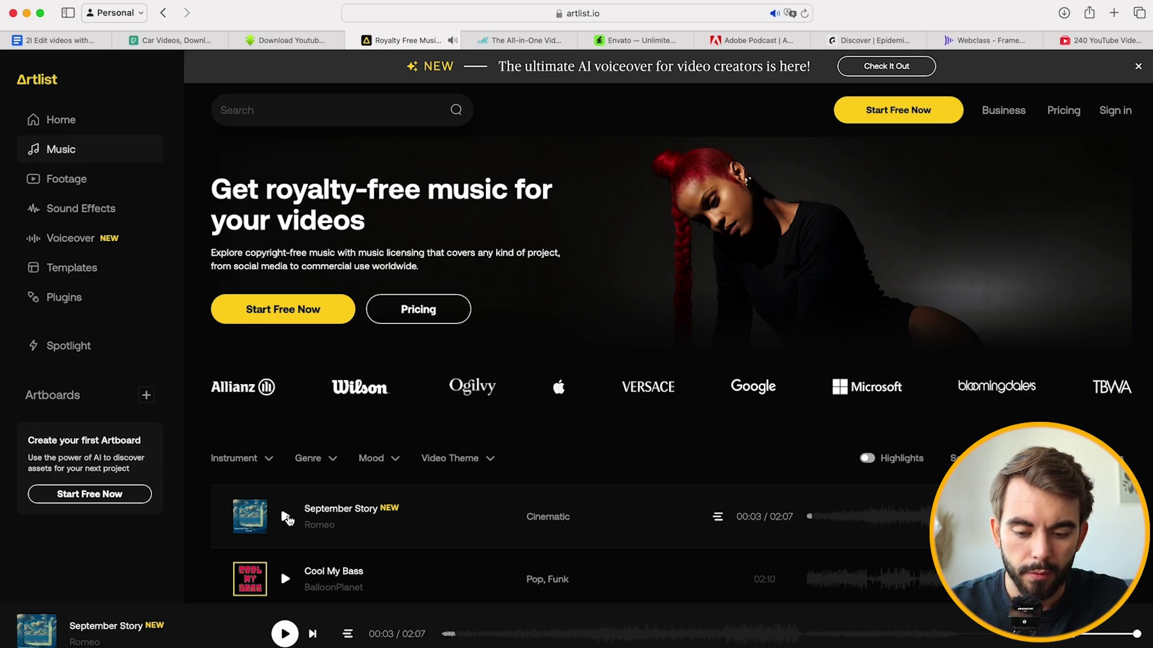
pyautogui.click(66, 179)
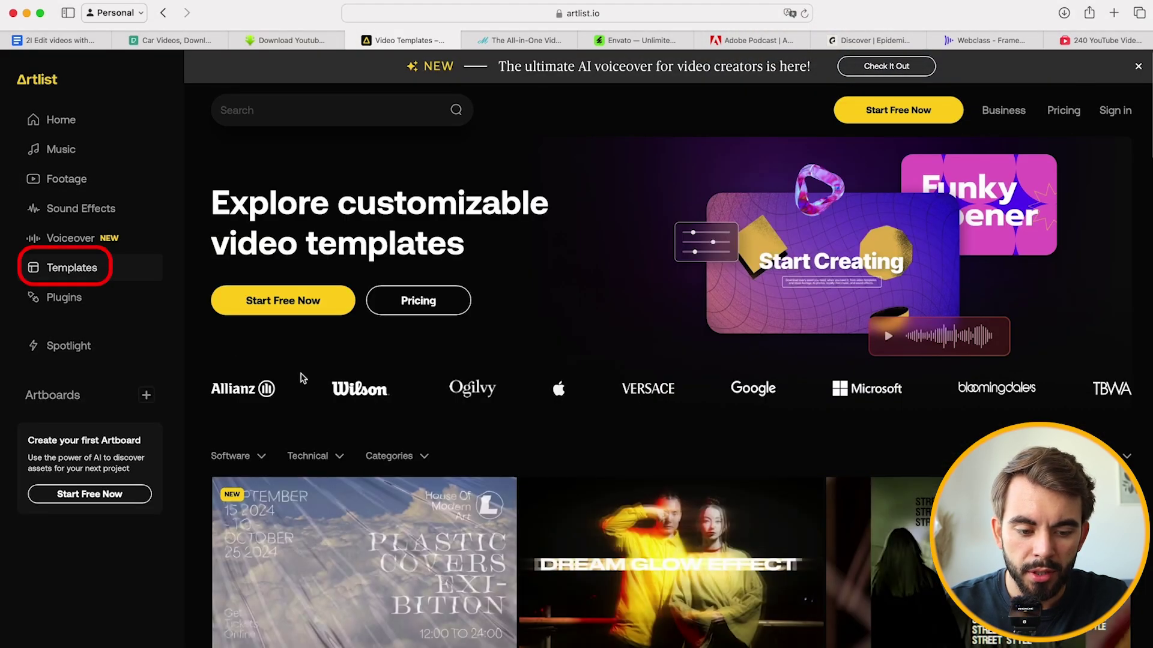
pyautogui.scroll(-3, 302, 378)
pyautogui.click(258, 268)
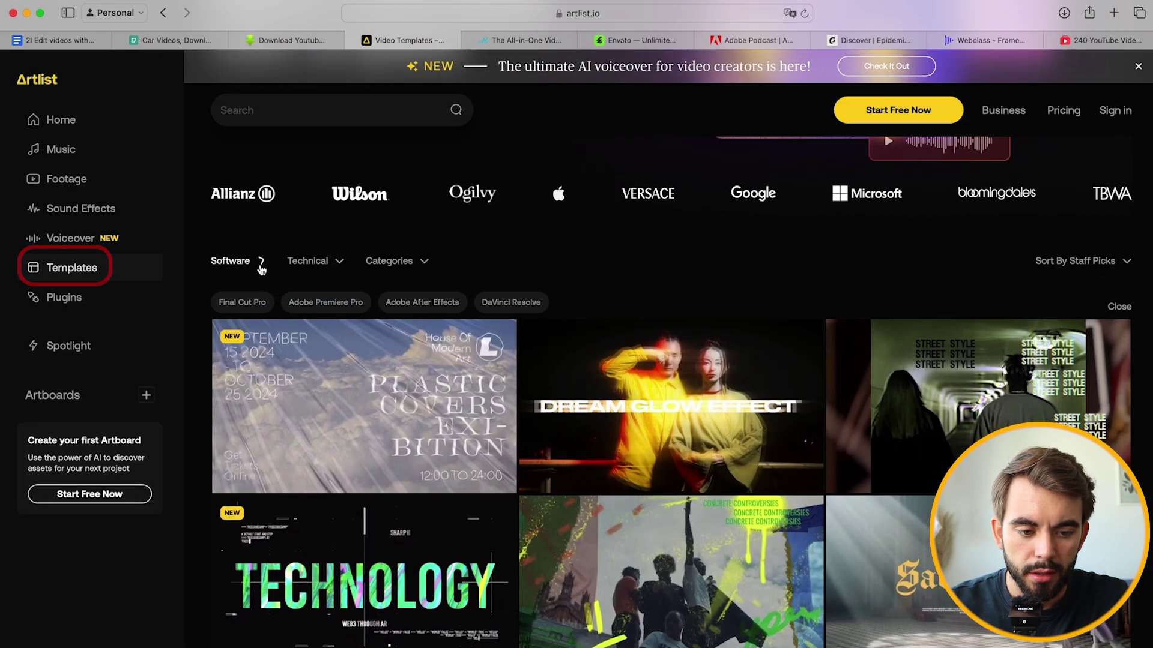
pyautogui.scroll(1, 420, 240)
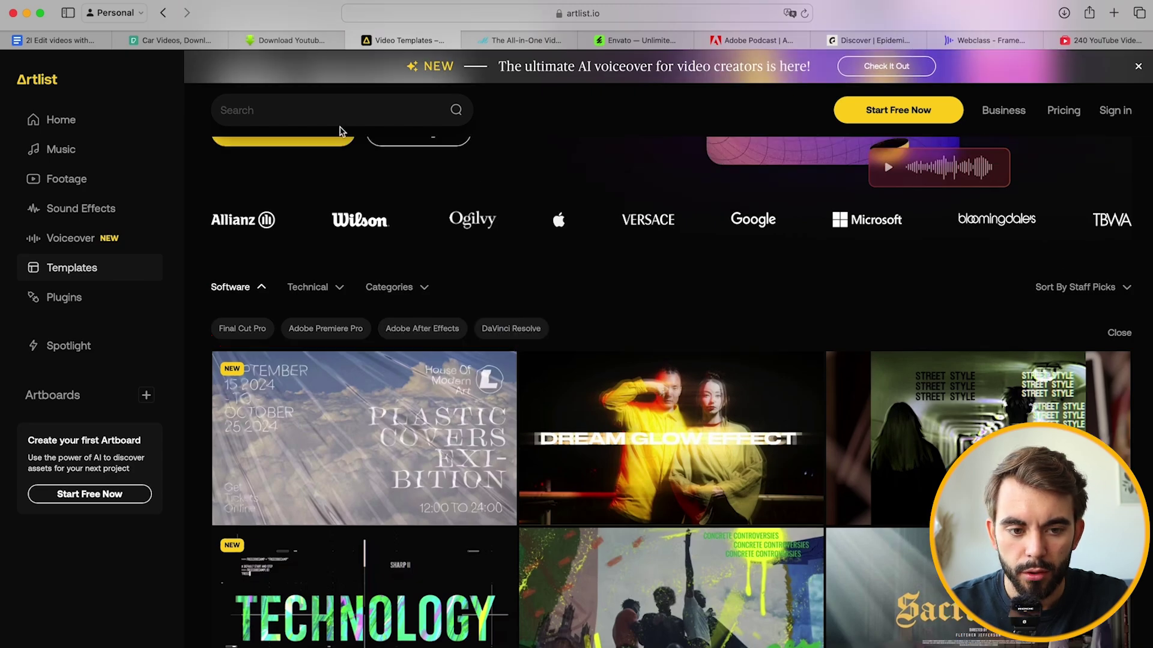
pyautogui.click(303, 108)
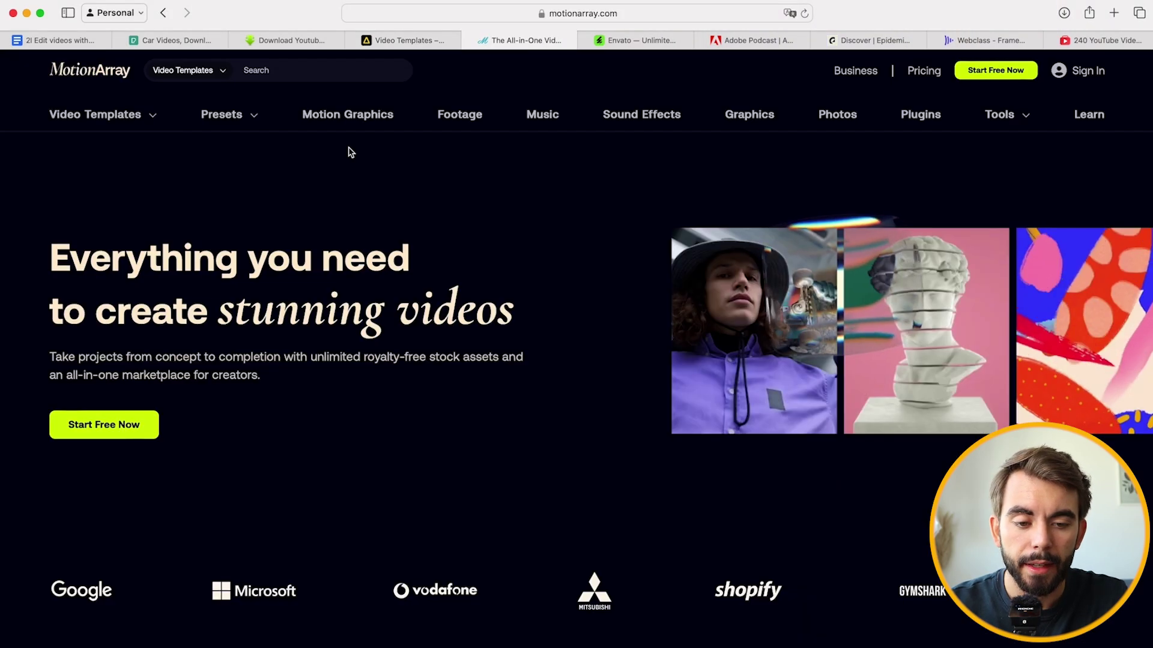
# Browse Motion Array's Footage section, then move to the open Envato tab.
pyautogui.click(462, 127)
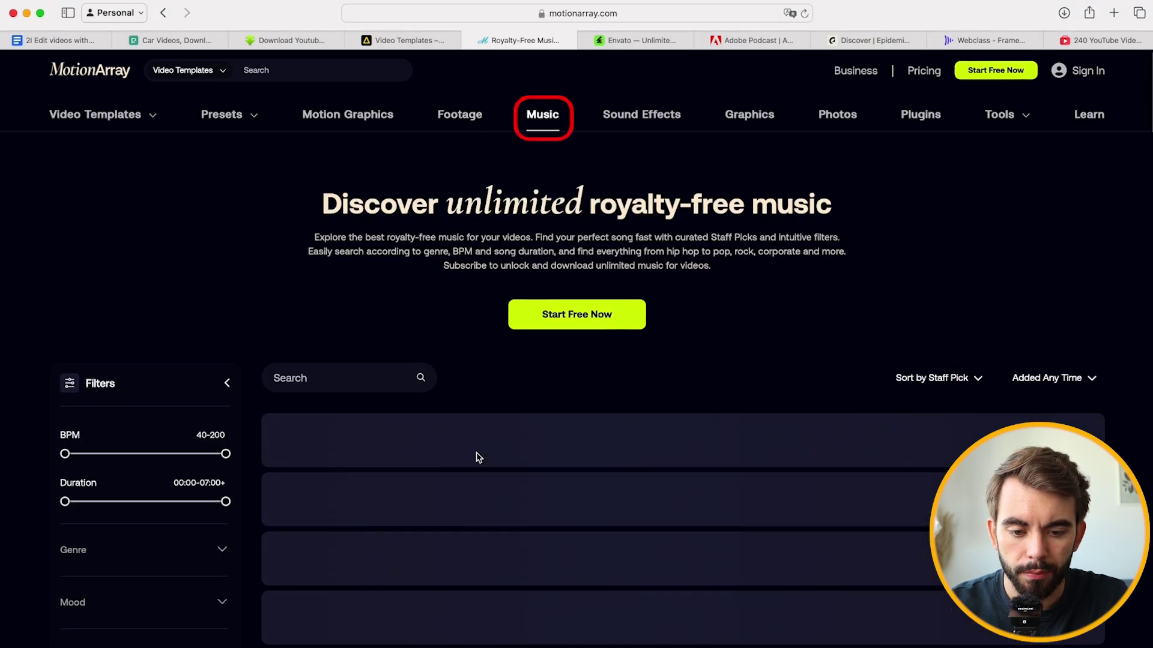
pyautogui.scroll(-3, 479, 458)
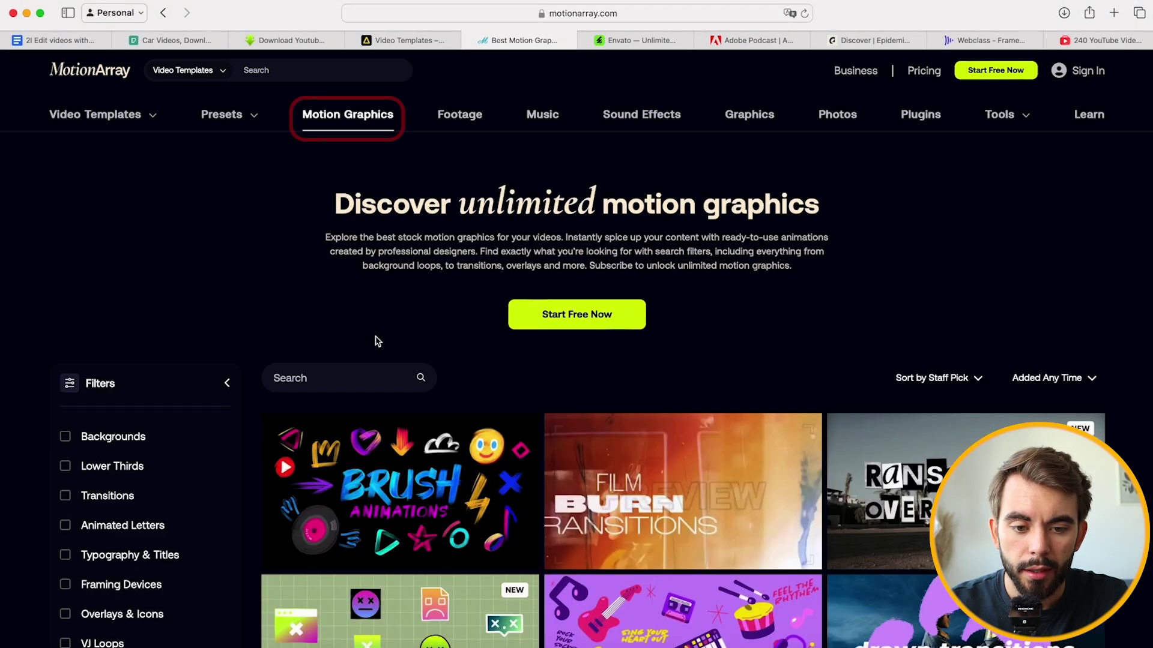
pyautogui.scroll(-4, 377, 339)
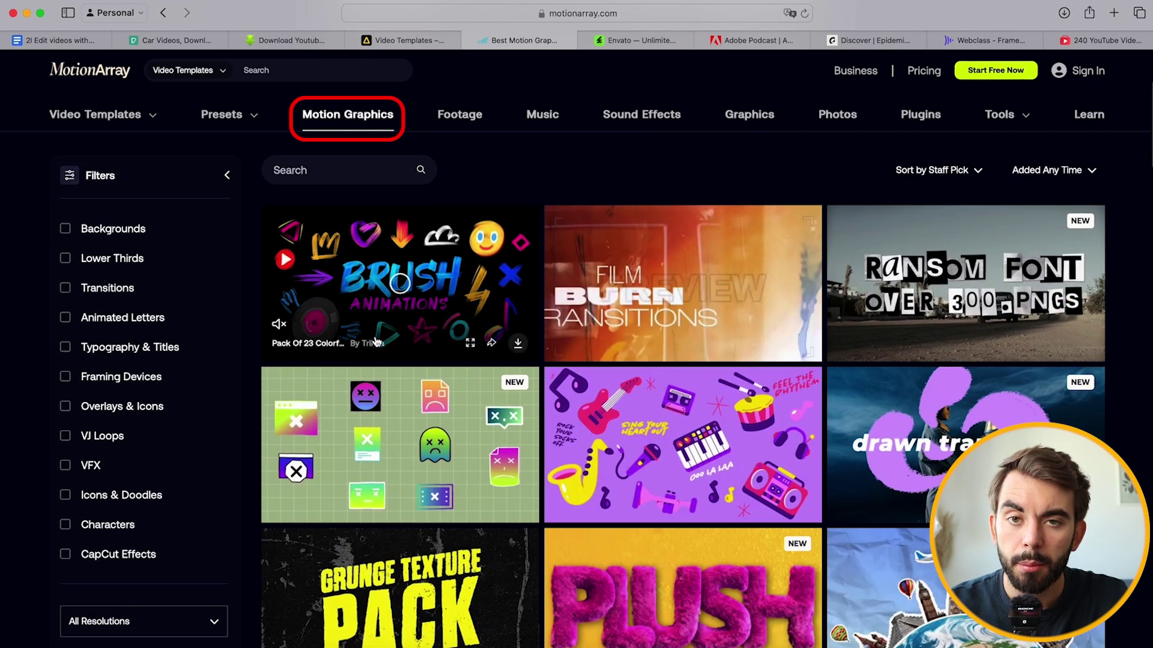
pyautogui.hotkey('ctrl', 'Tab')
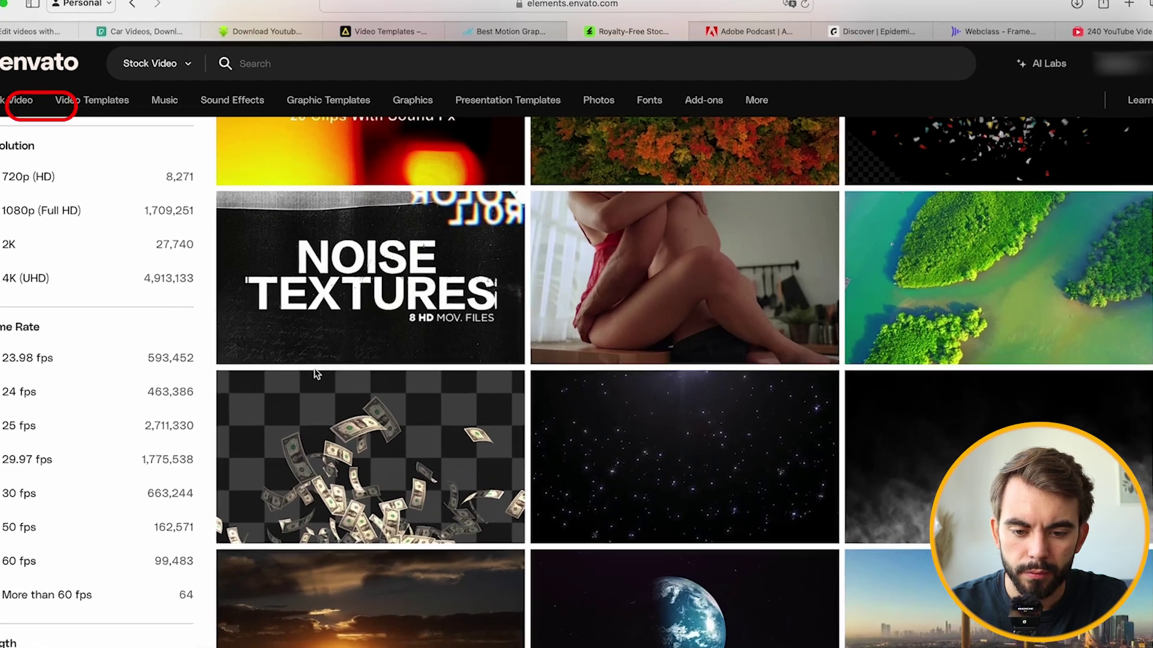
# Browse Envato Elements' Music, Sound Effects and Graphic Templates categories.
pyautogui.moveTo(685, 283)
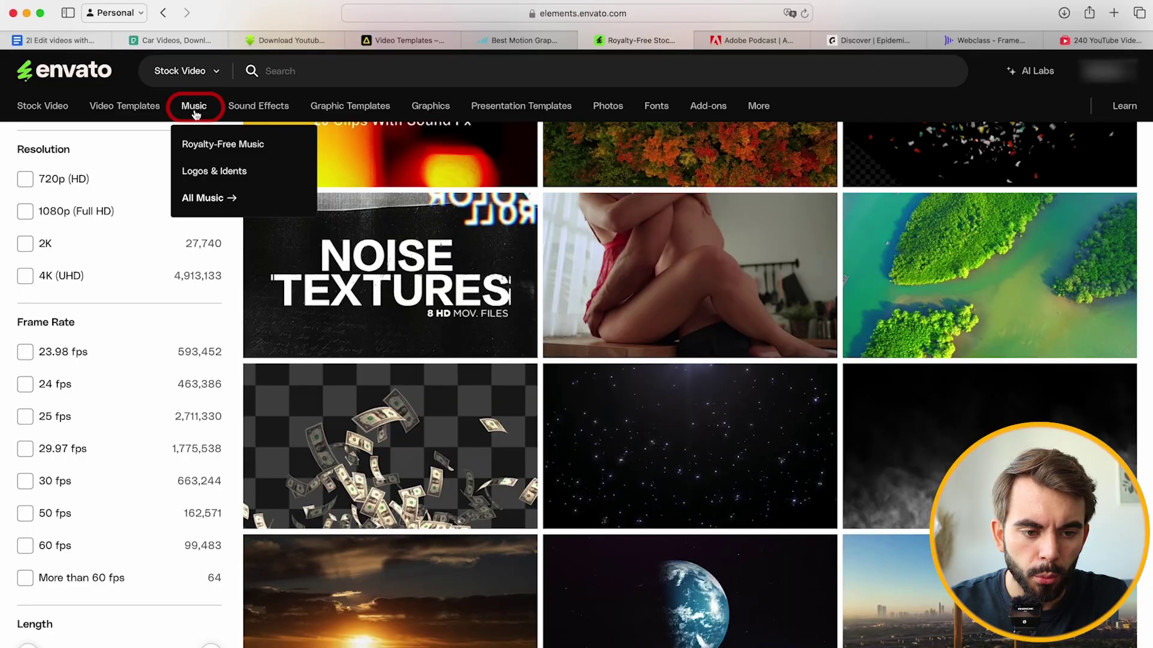
pyautogui.click(195, 112)
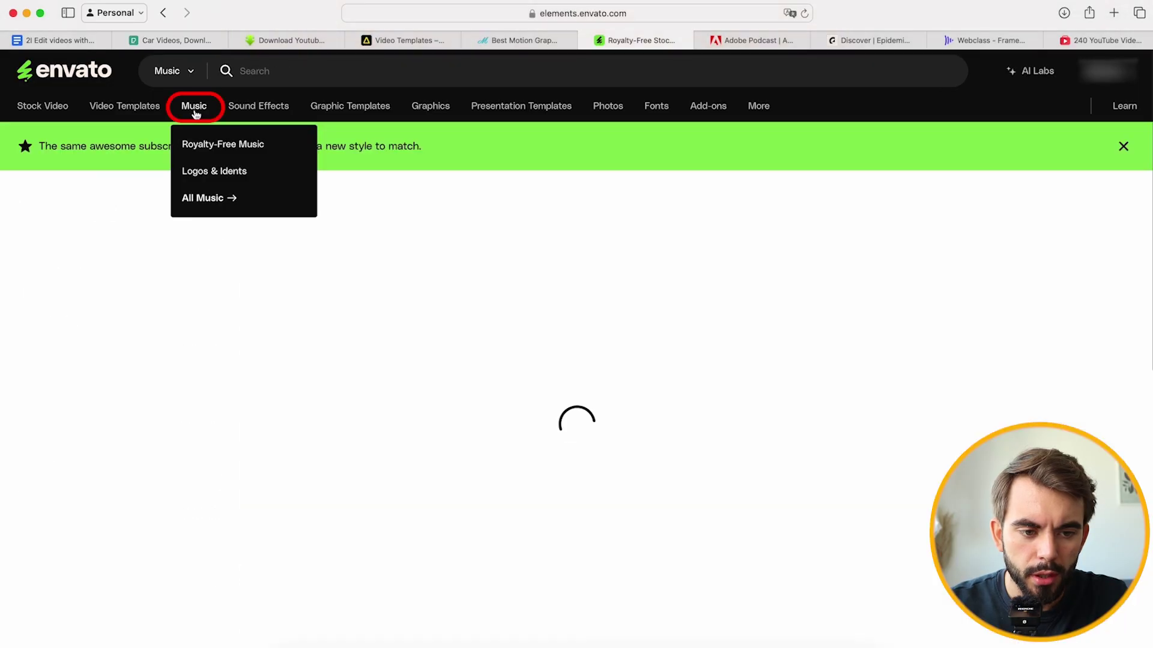
pyautogui.click(257, 112)
pyautogui.click(349, 111)
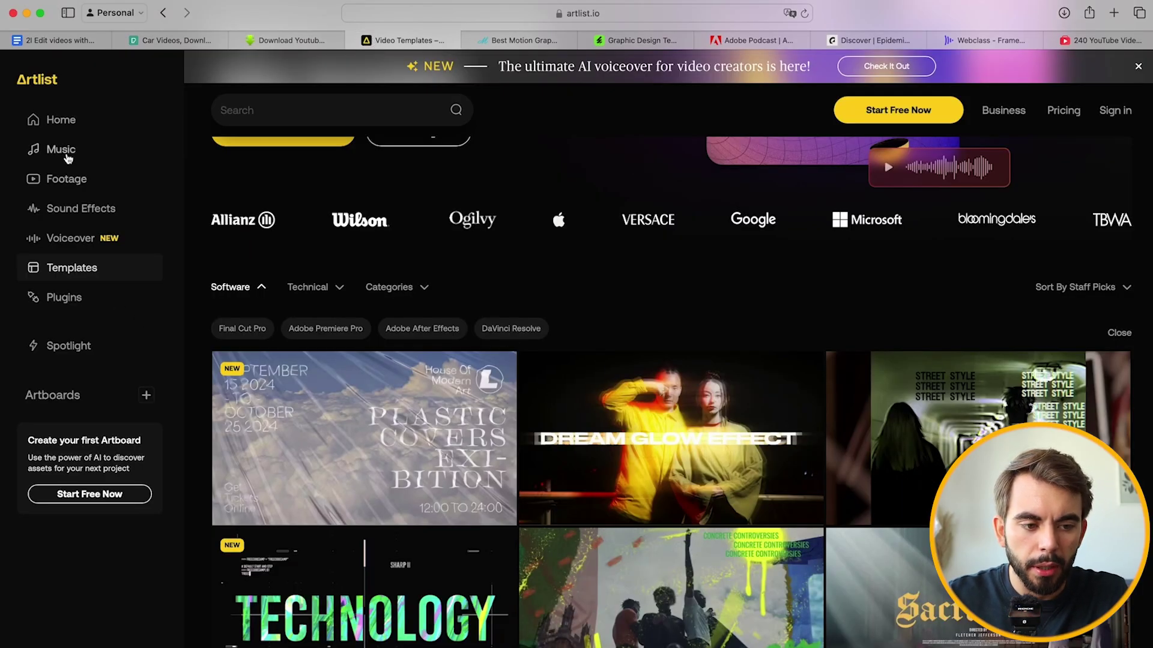
# Open Artlist's music library and play the September Story track.
pyautogui.click(67, 155)
pyautogui.click(286, 517)
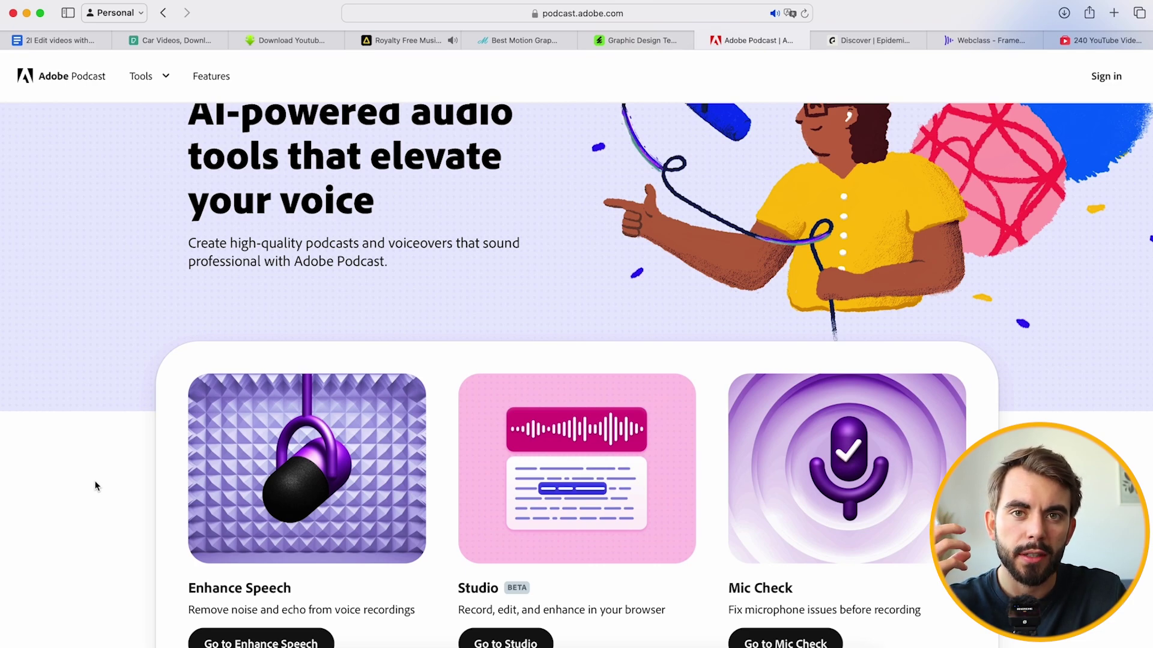
# Open the Enhance Speech tool page from Adobe Podcast's tool cards.
pyautogui.scroll(-3, 96, 486)
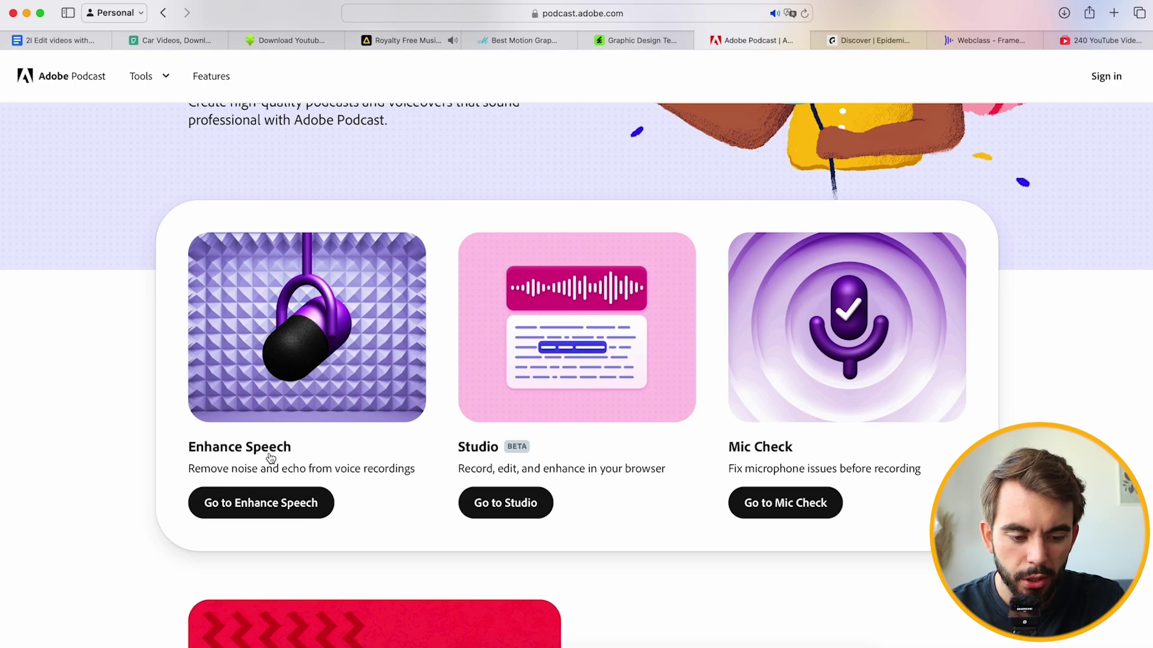
pyautogui.click(262, 512)
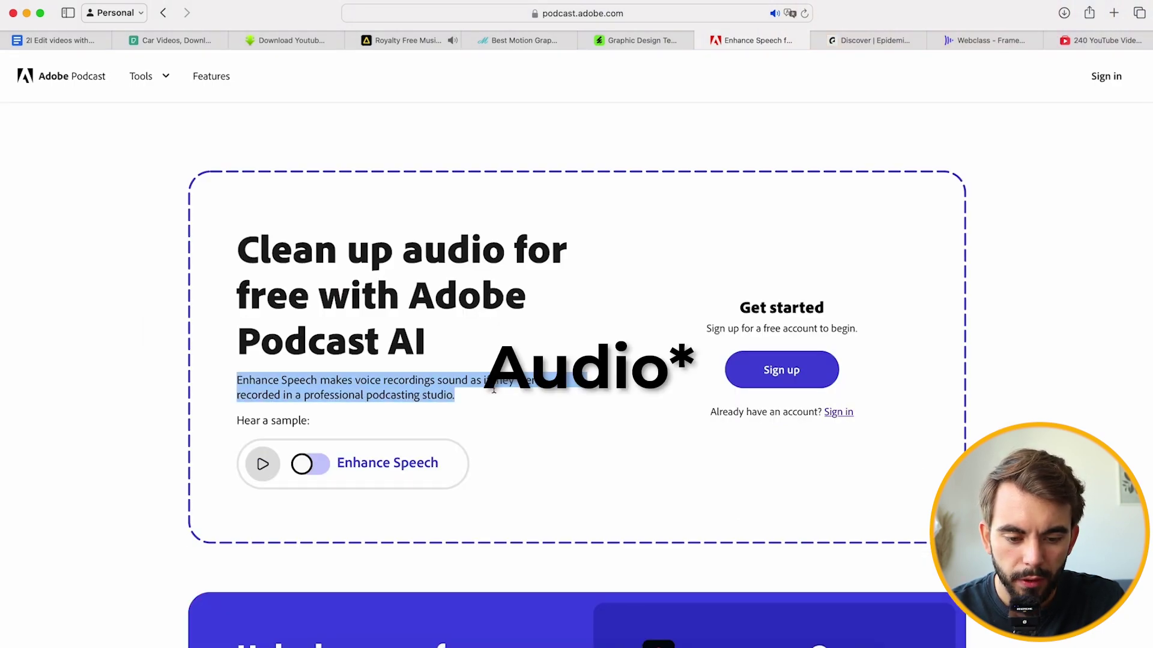
# Start signing up for a free Adobe Podcast account.
pyautogui.click(798, 371)
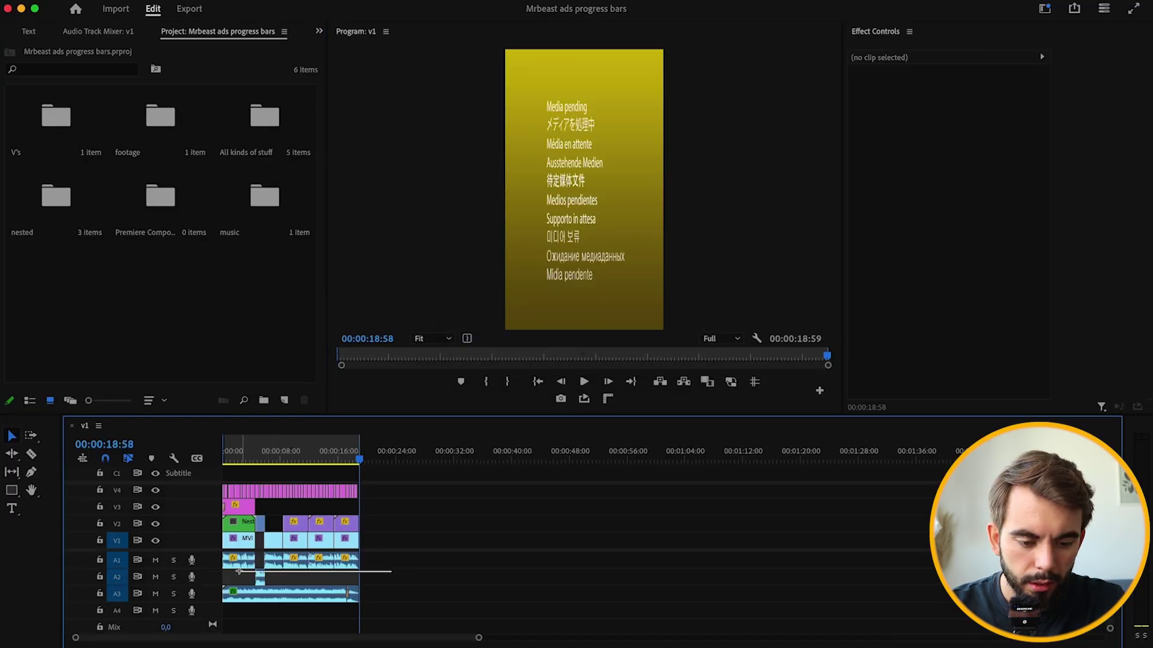
# Select the A1 dialogue clips, switch Premiere Pro to the Audio workspace, and show Enhance Speech settings.
pyautogui.moveTo(224, 561); pyautogui.dragTo(225, 564)
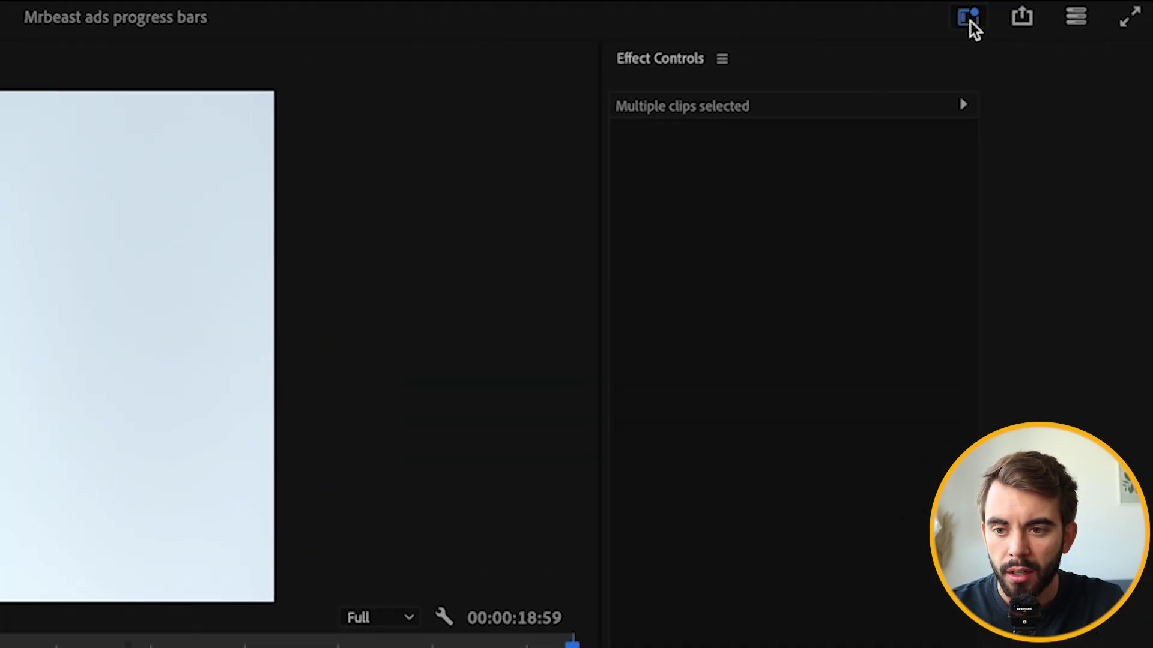
pyautogui.click(1046, 9)
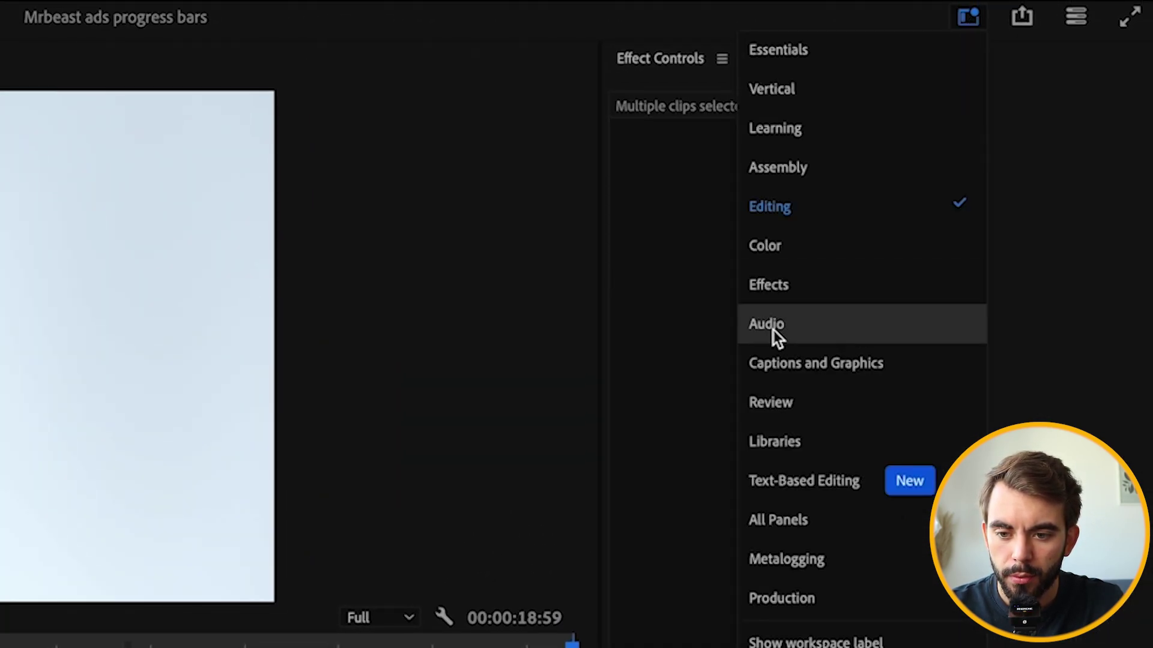
pyautogui.click(801, 331)
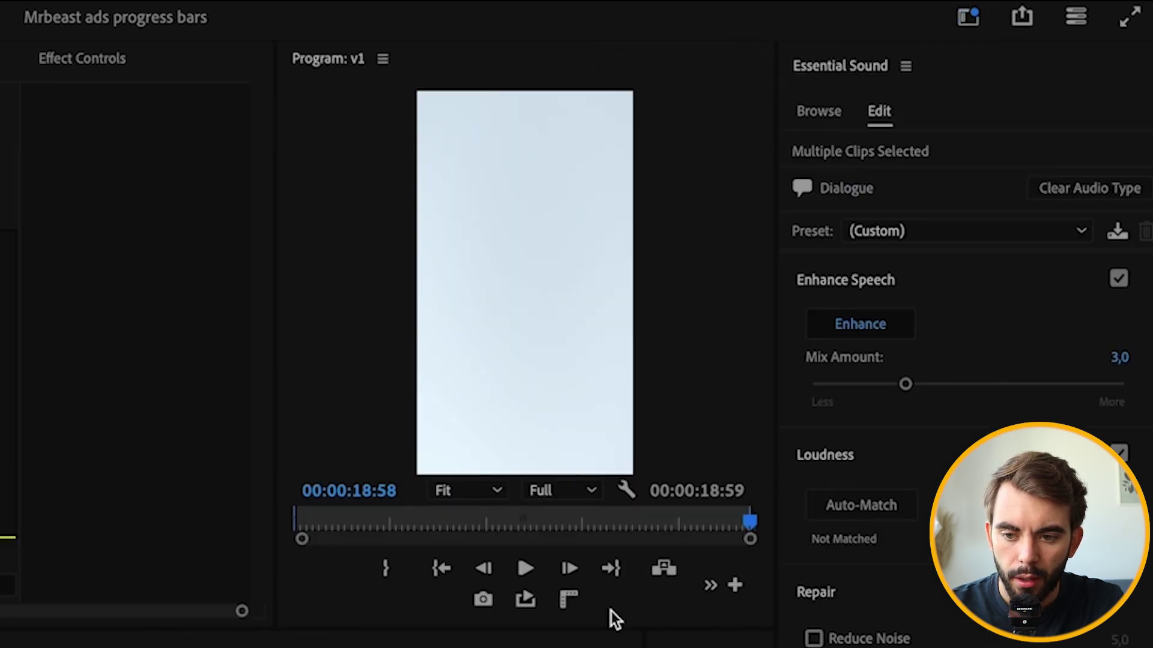
pyautogui.click(801, 287)
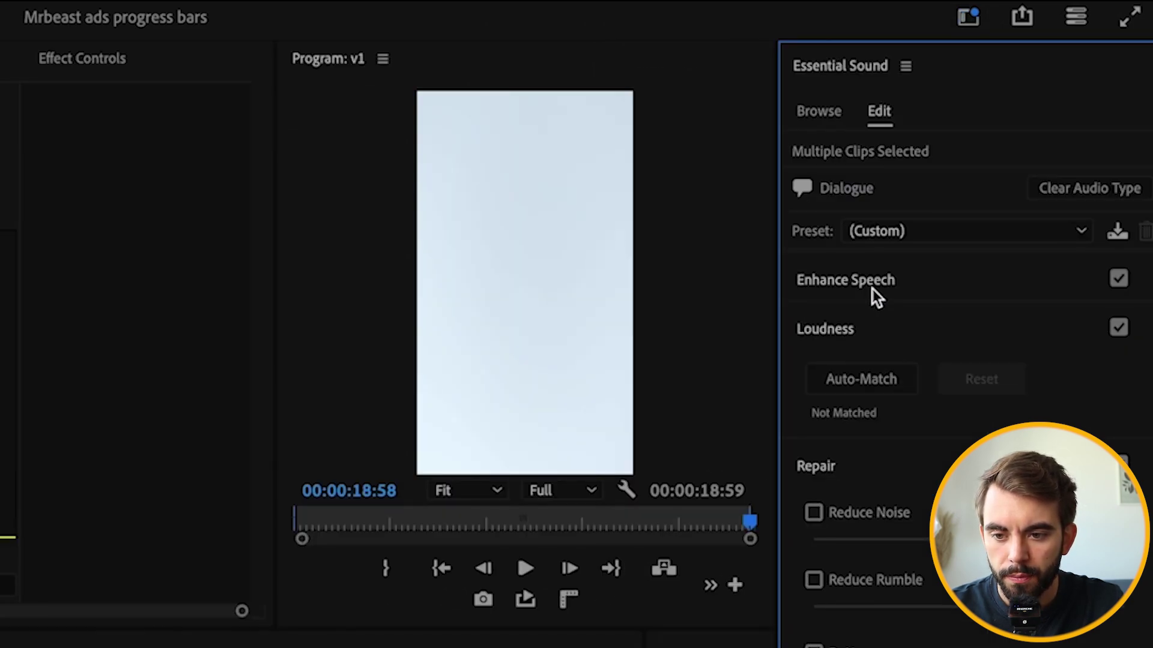
pyautogui.click(873, 289)
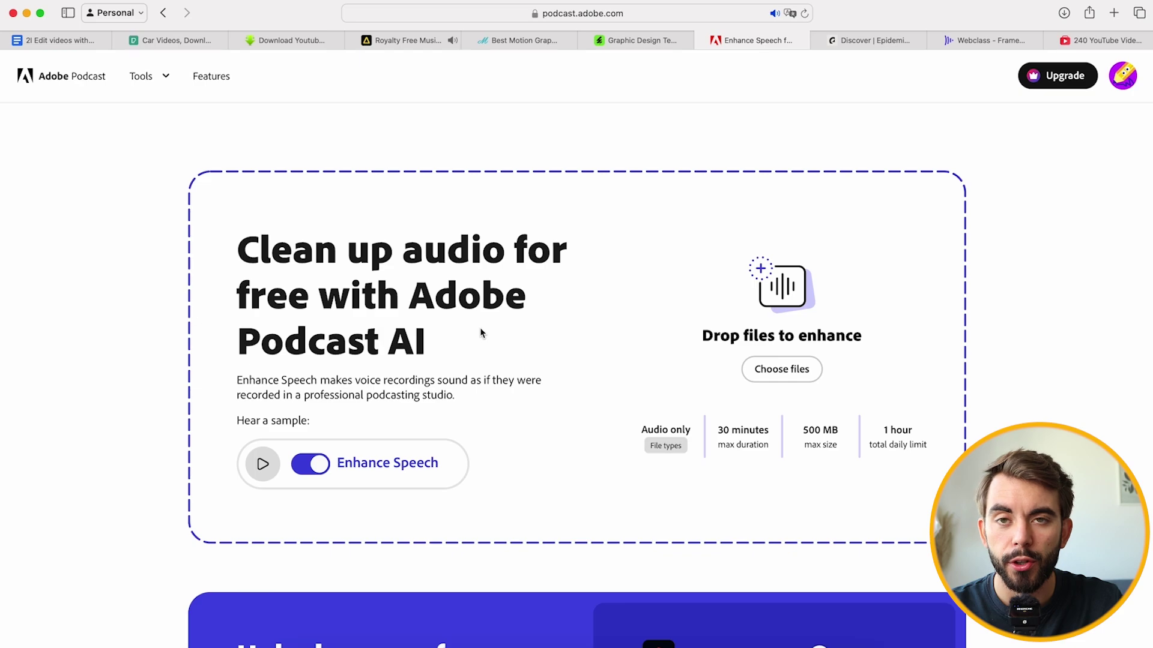
# Switch to the Epidemic Sound tab showing its Discover page.
pyautogui.hotkey('ctrl', 'Tab')
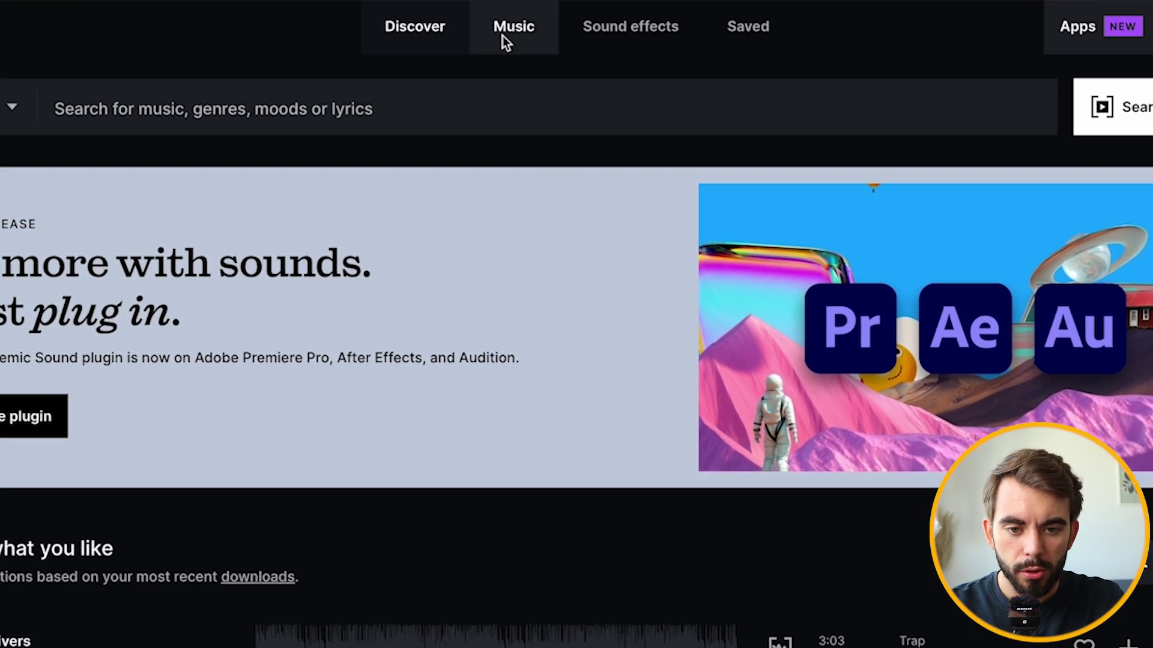
# Browse Epidemic Sound's Music section down to Moods and open the Epic mood.
pyautogui.click(502, 36)
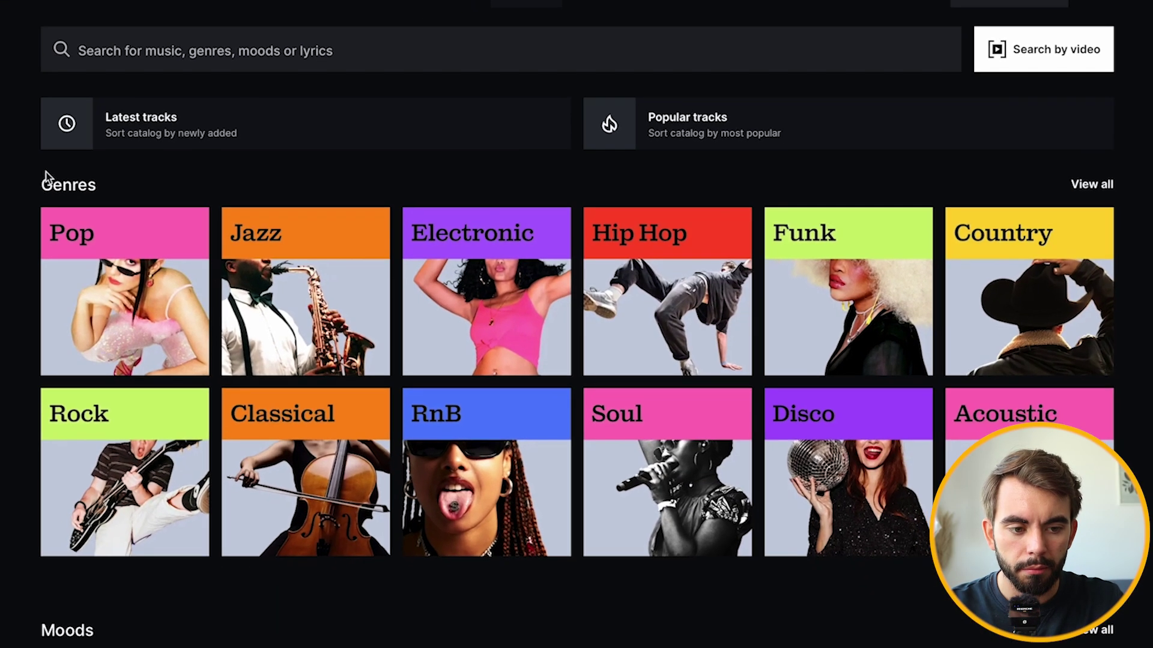
pyautogui.moveTo(39, 184); pyautogui.dragTo(136, 181)
pyautogui.scroll(-4, 23, 320)
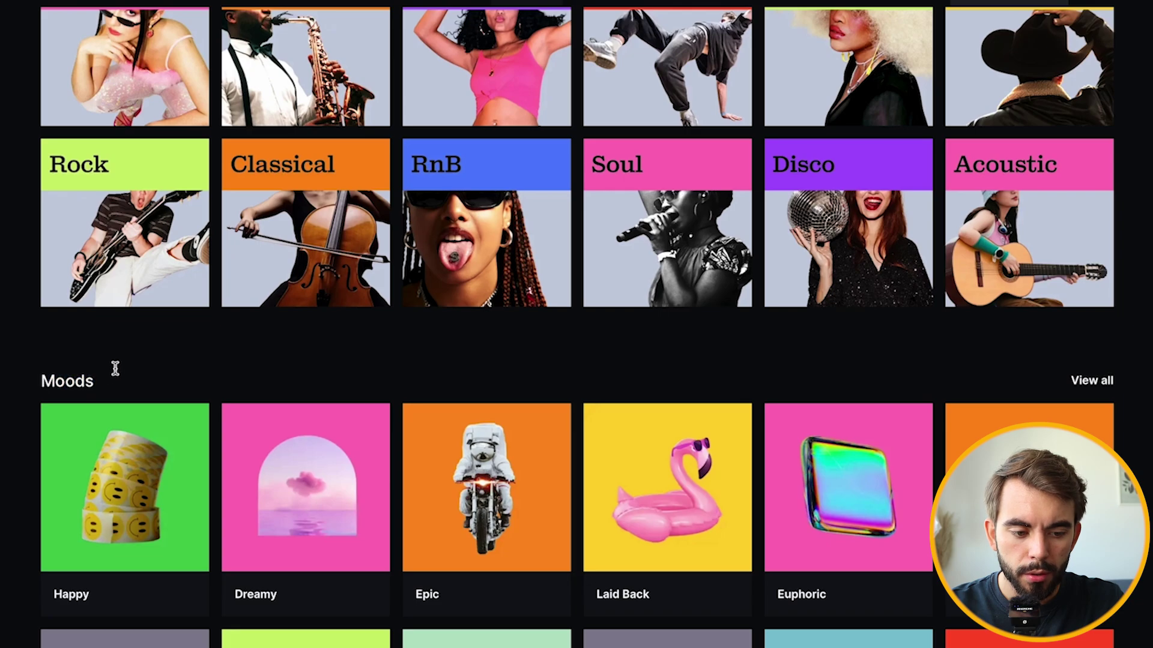
pyautogui.scroll(-3, 7, 422)
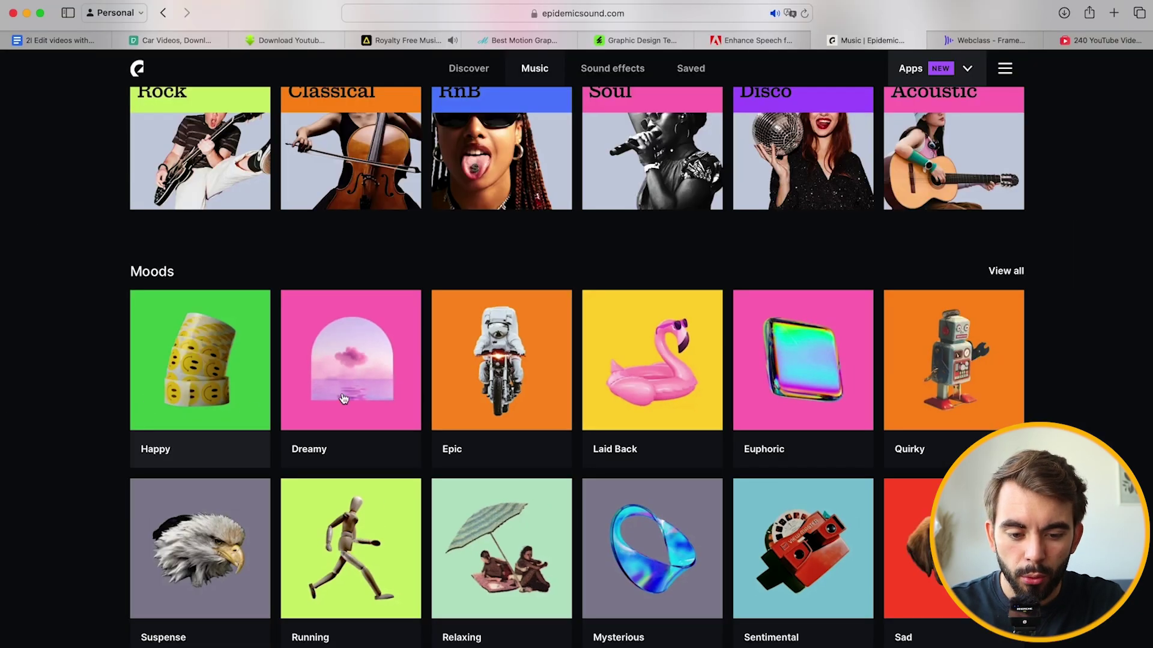
pyautogui.click(480, 341)
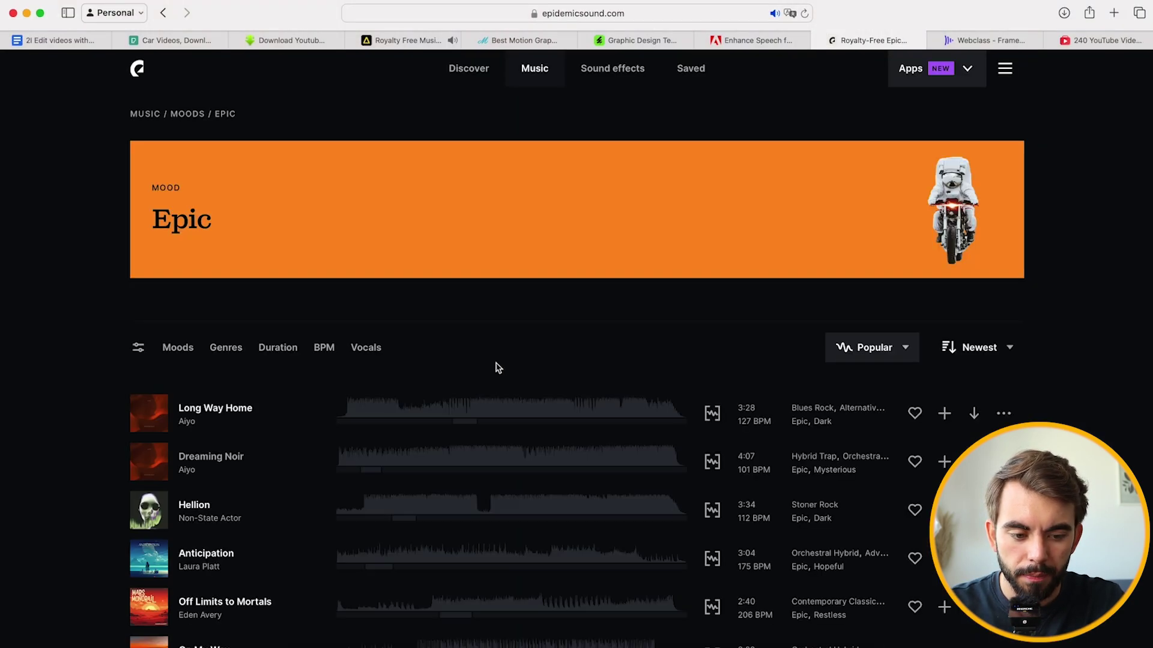
# Play the track Long Way Home and raise the system volume.
pyautogui.click(149, 414)
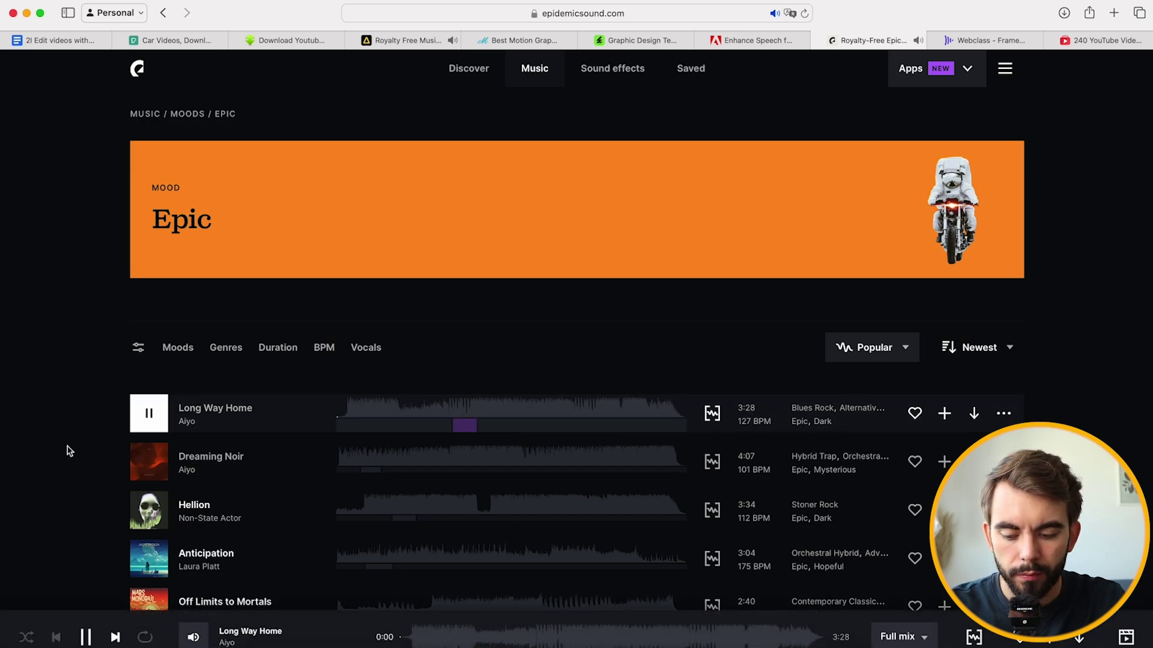
pyautogui.press('XF86AudioRaiseVolume')
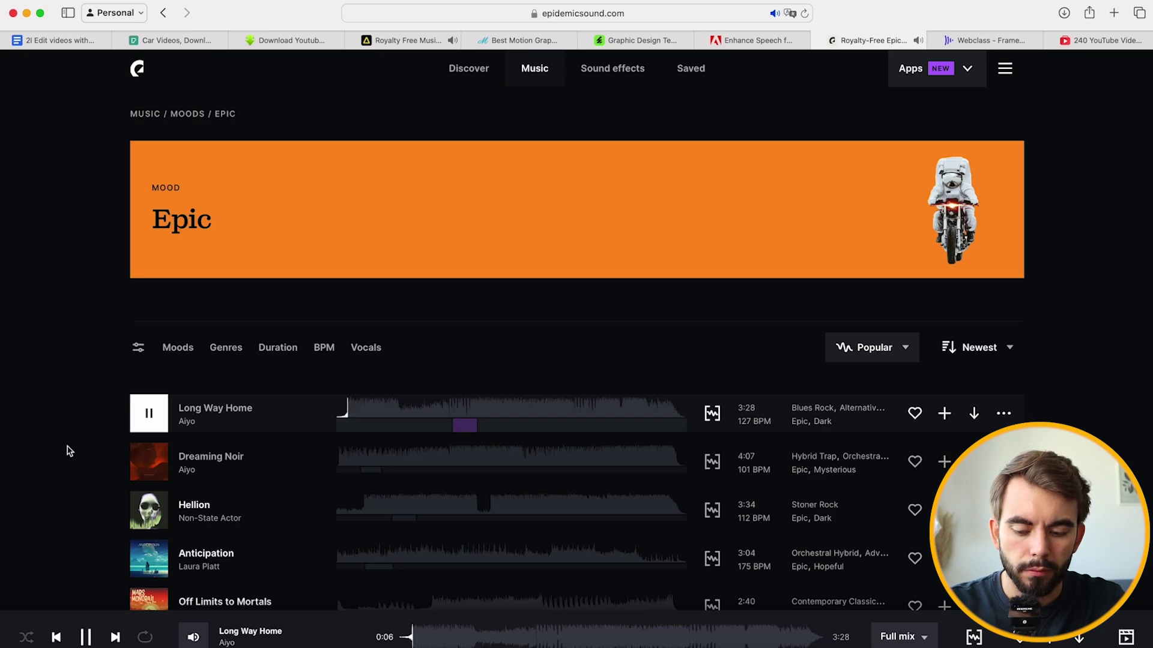
pyautogui.press('XF86AudioRaiseVolume')
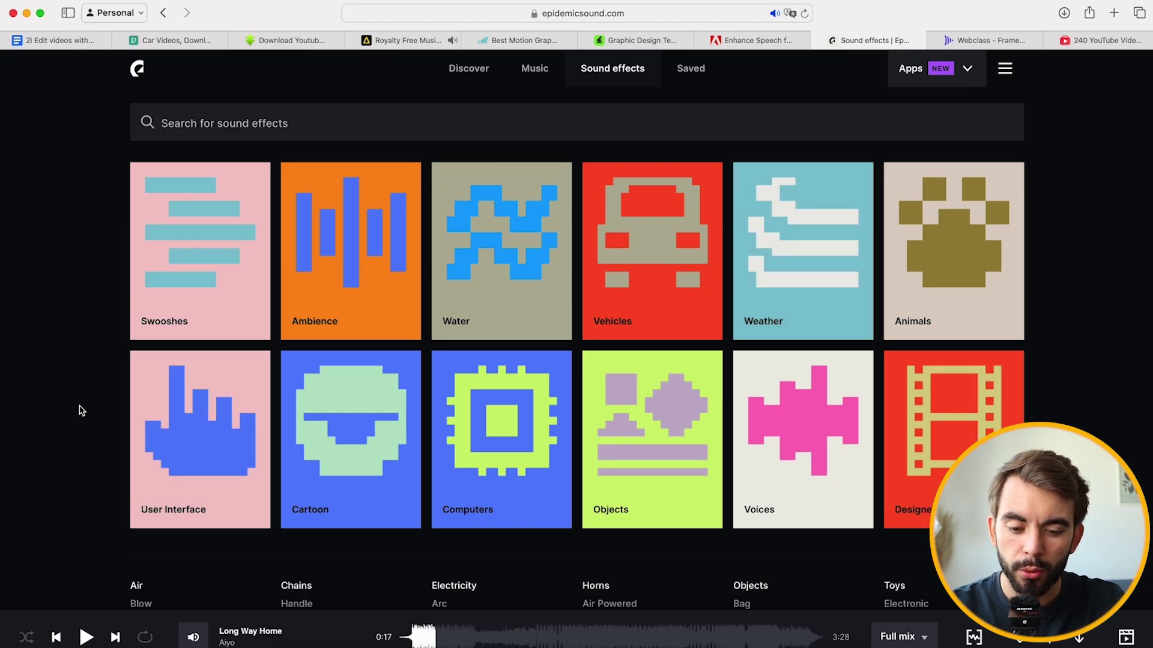
# Search sound effects for 'lamp' and preview several results, ending with Light Switch, Modern, On, Off 03.
pyautogui.click(343, 121)
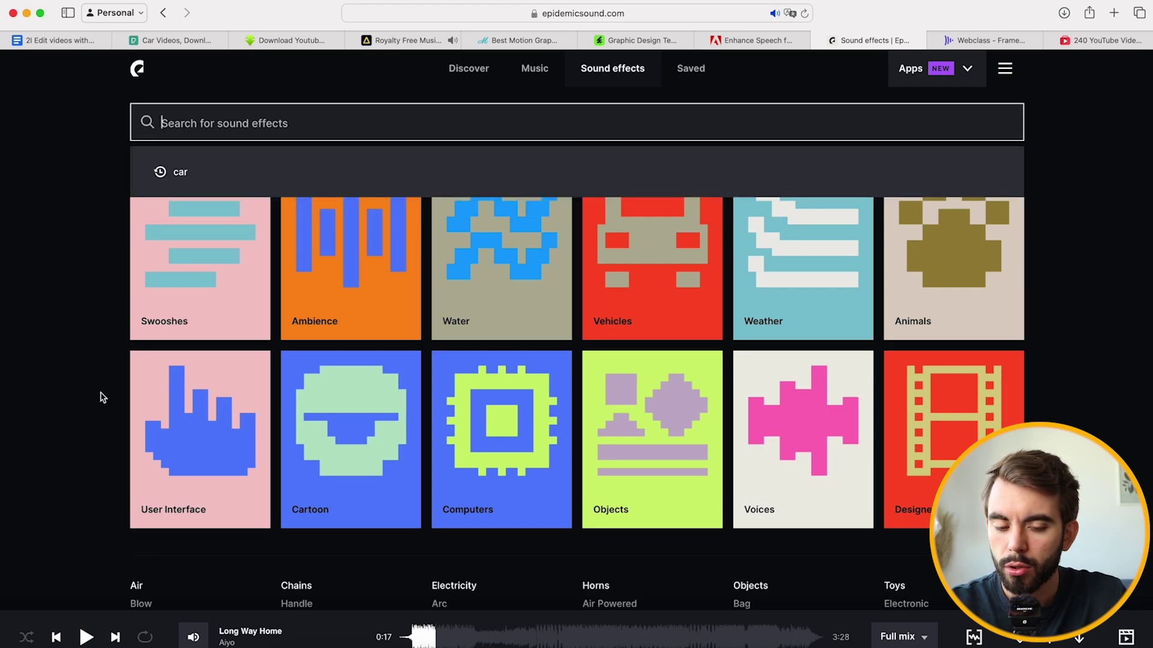
pyautogui.write('lamp')
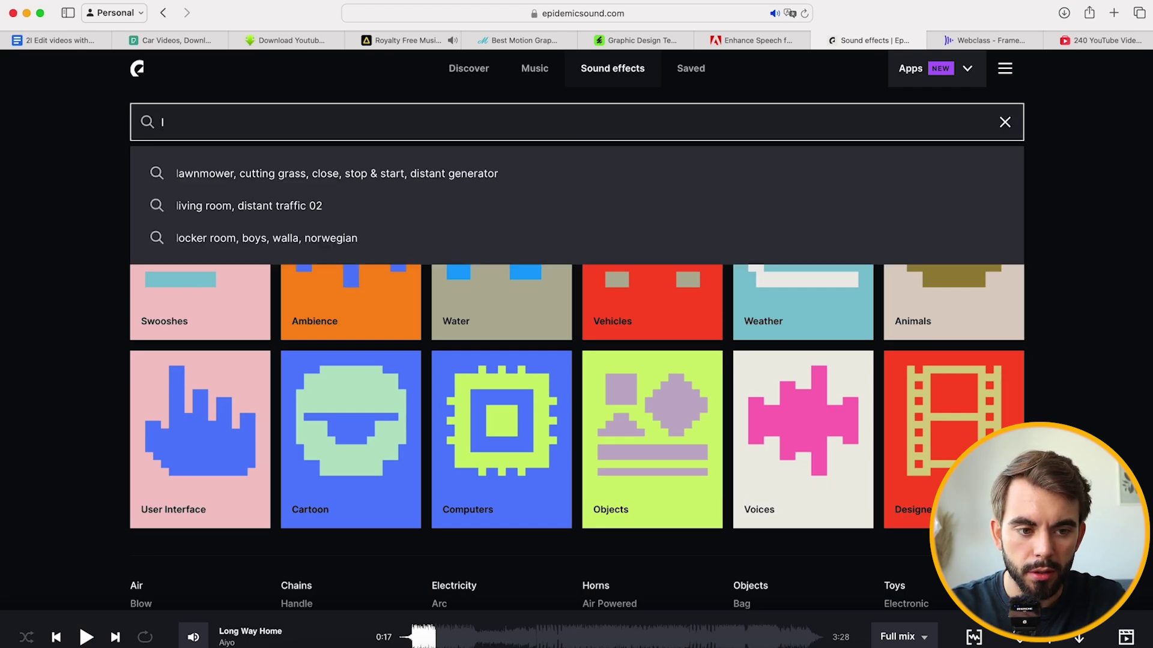
pyautogui.press('Return')
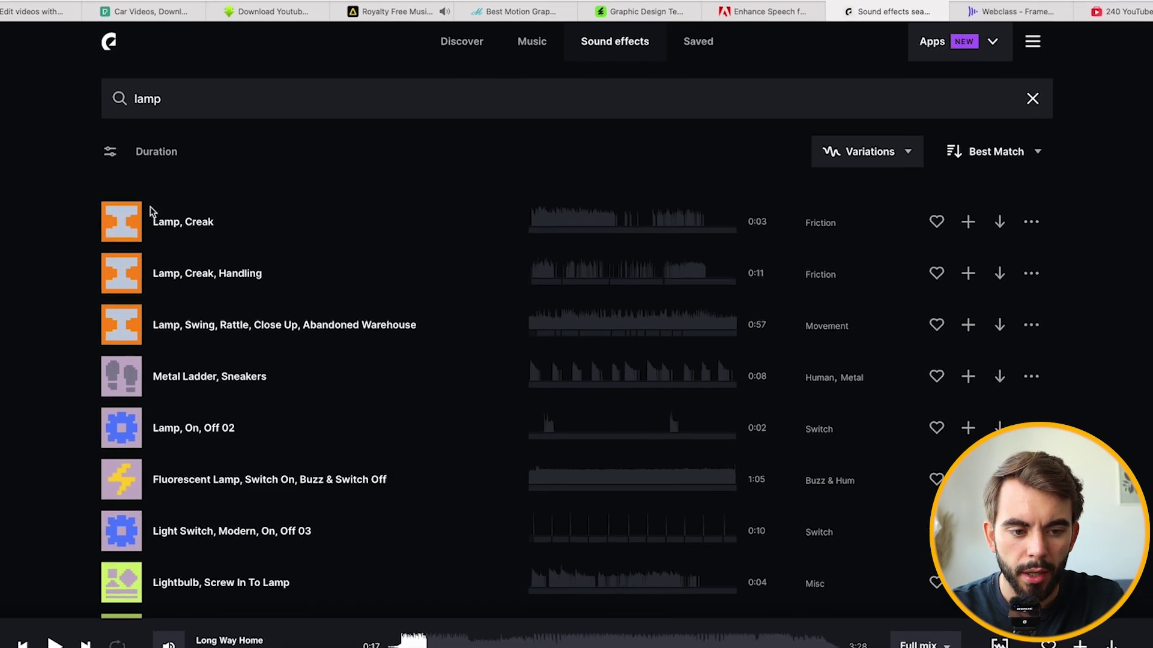
pyautogui.click(121, 222)
pyautogui.click(121, 270)
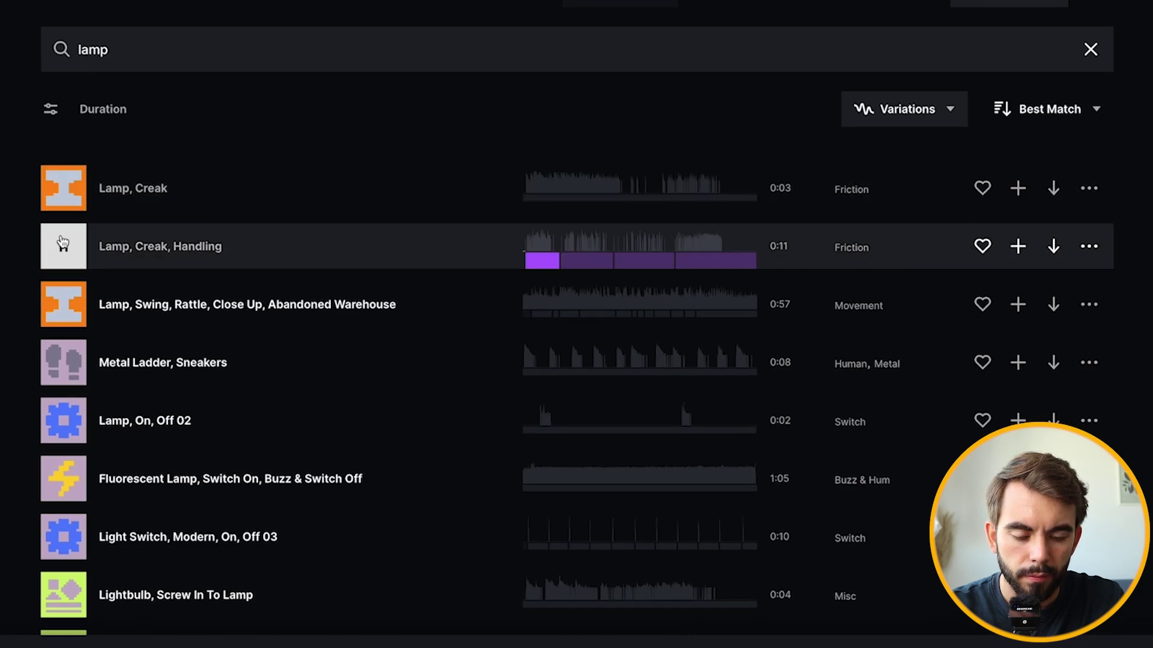
pyautogui.click(63, 362)
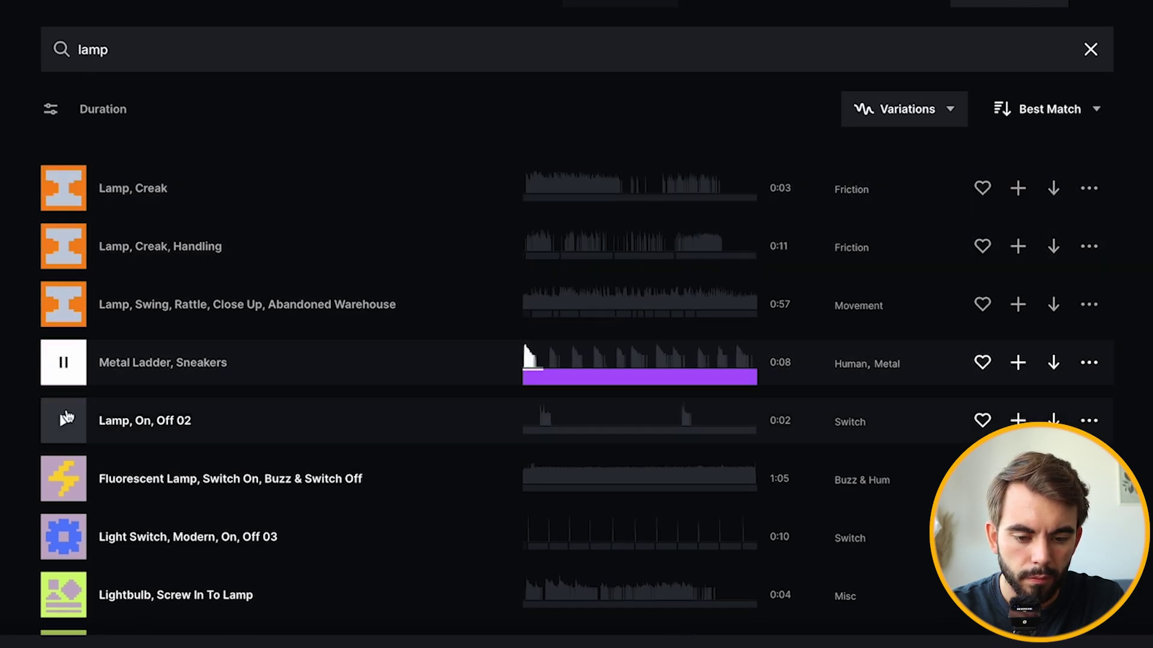
pyautogui.click(66, 418)
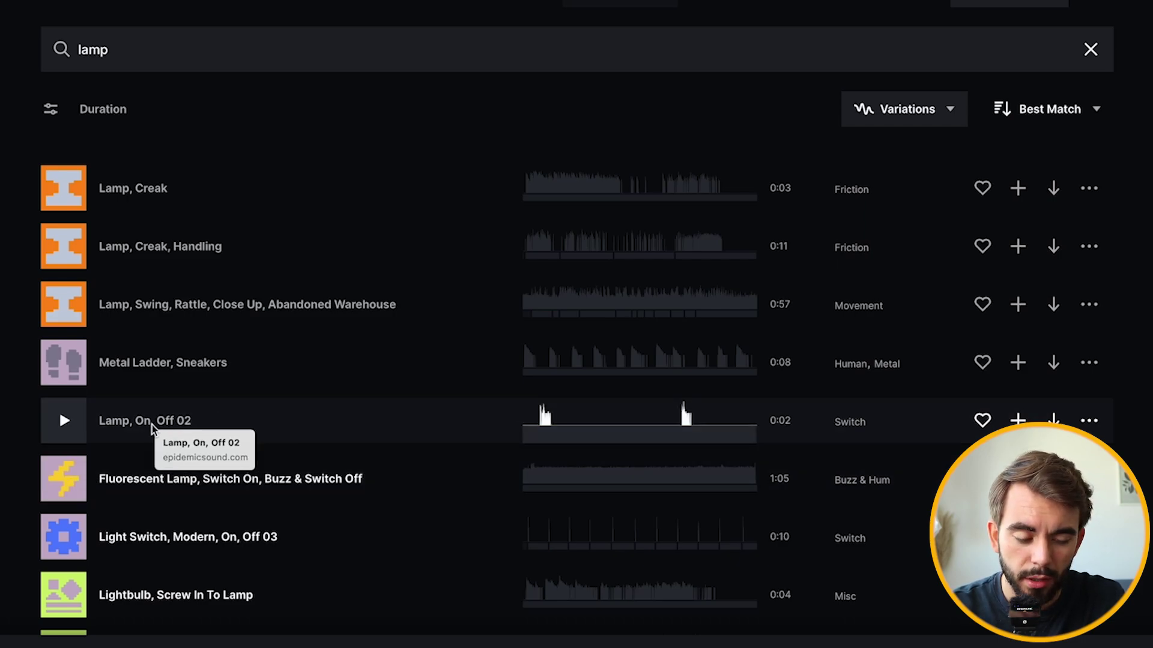
pyautogui.click(61, 547)
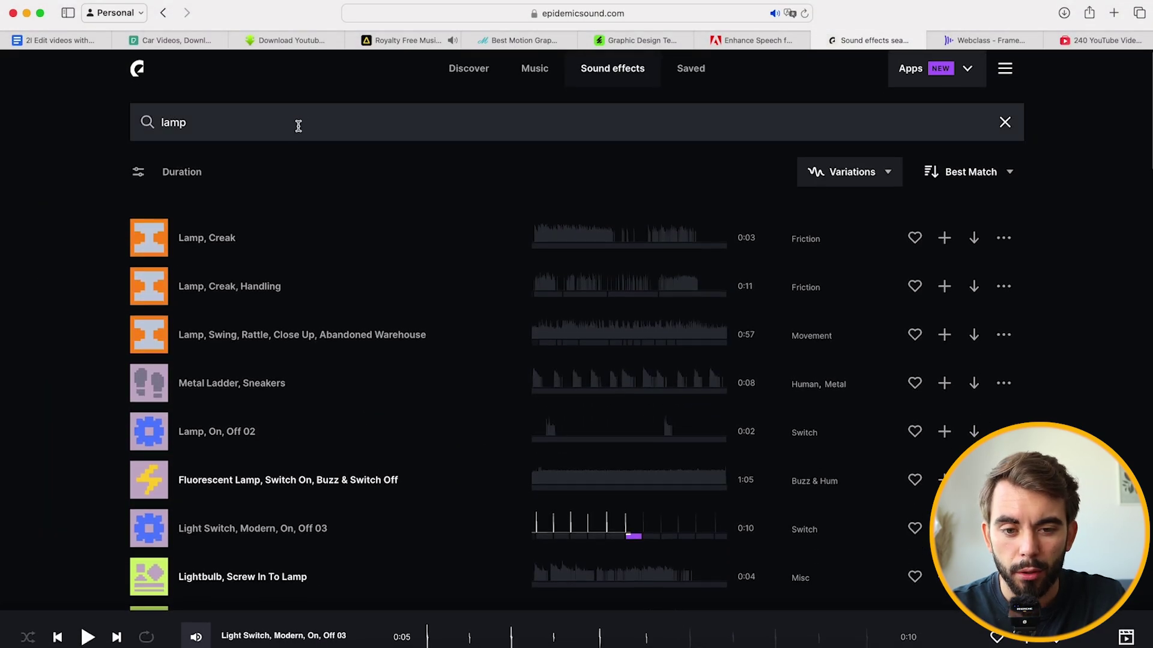
# Open the Water sound-effects category and load more water effects.
pyautogui.click(597, 80)
pyautogui.click(515, 278)
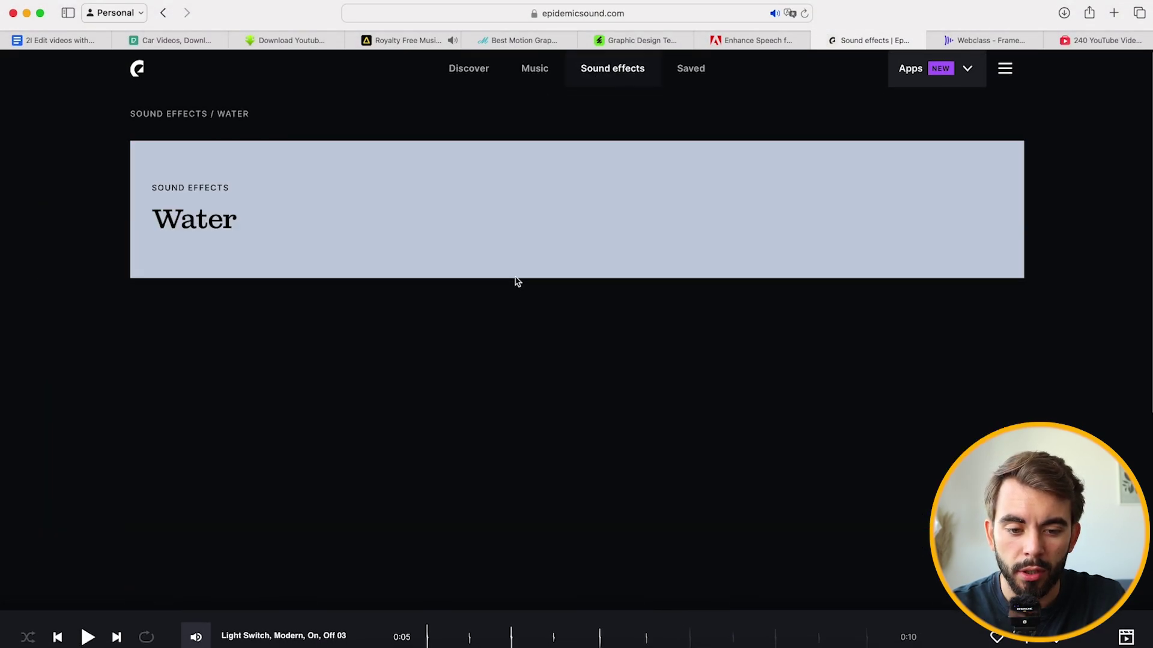
pyautogui.scroll(-20, 204, 436)
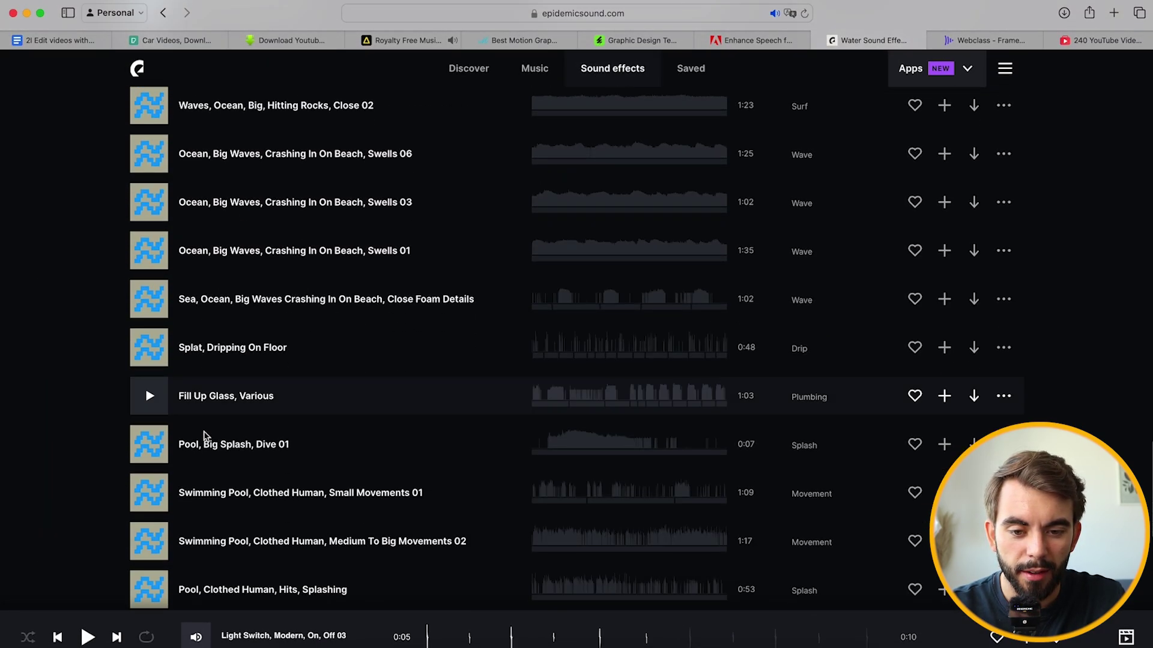
pyautogui.scroll(5, 206, 438)
pyautogui.click(594, 420)
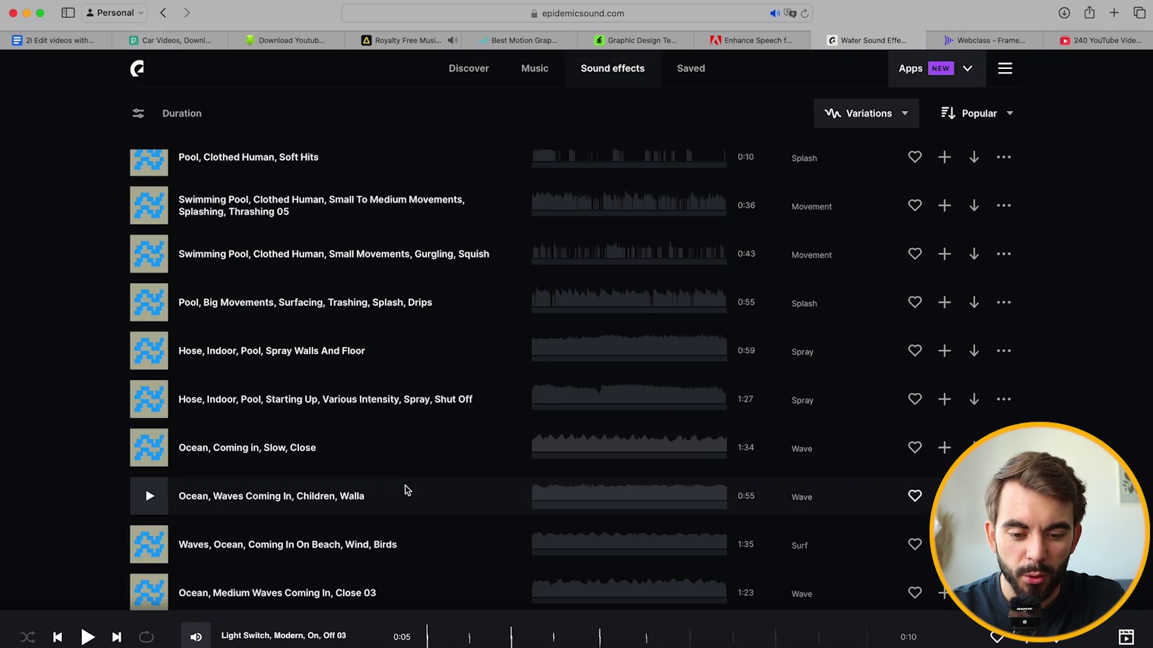
pyautogui.scroll(-10, 404, 489)
pyautogui.scroll(-3, 406, 490)
pyautogui.scroll(20, 407, 490)
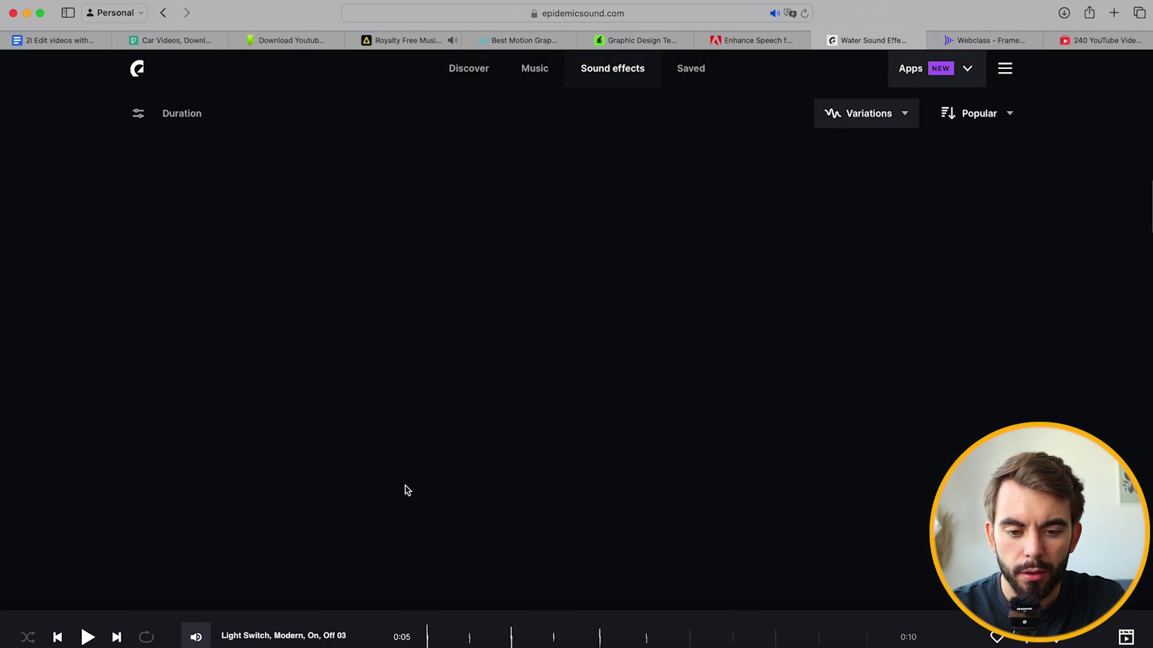
pyautogui.scroll(3, 405, 489)
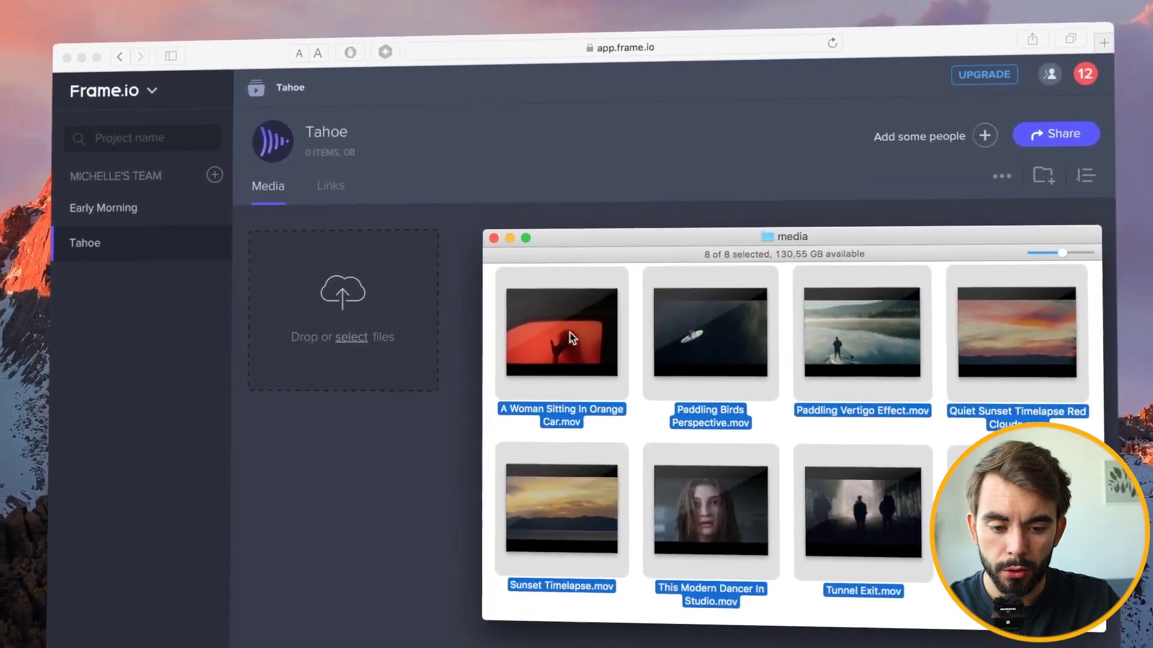
# Upload the eight .mov clips into the Tahoe project and share it as a presentation.
pyautogui.moveTo(376, 304); pyautogui.dragTo(365, 305)
pyautogui.click(169, 336)
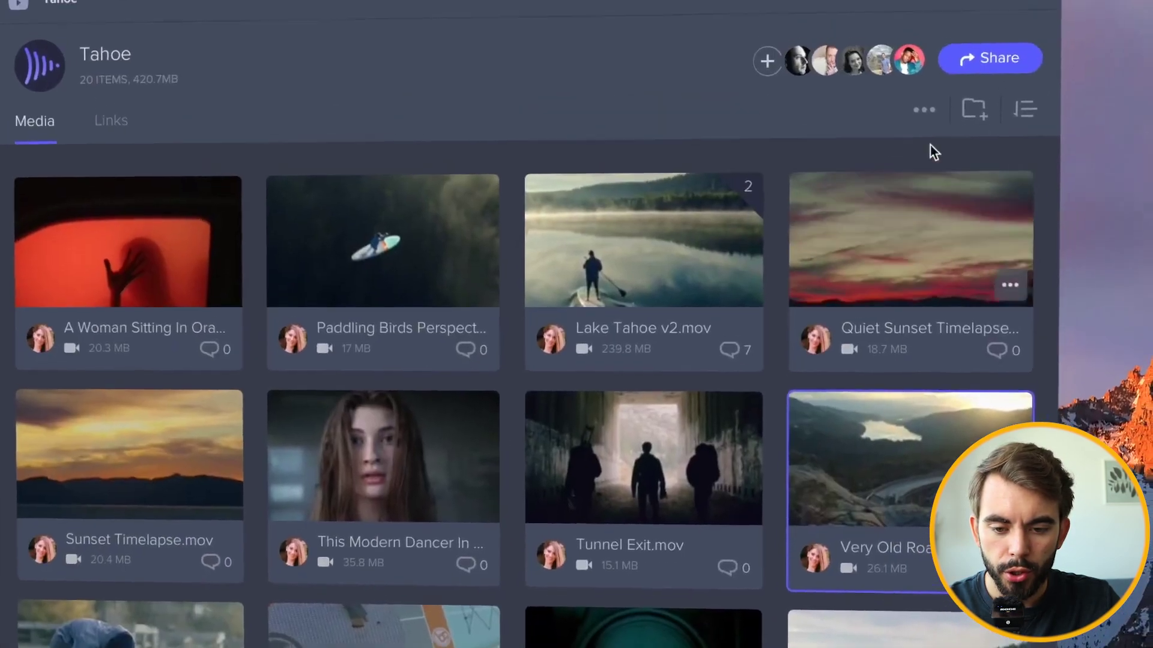
pyautogui.click(1040, 126)
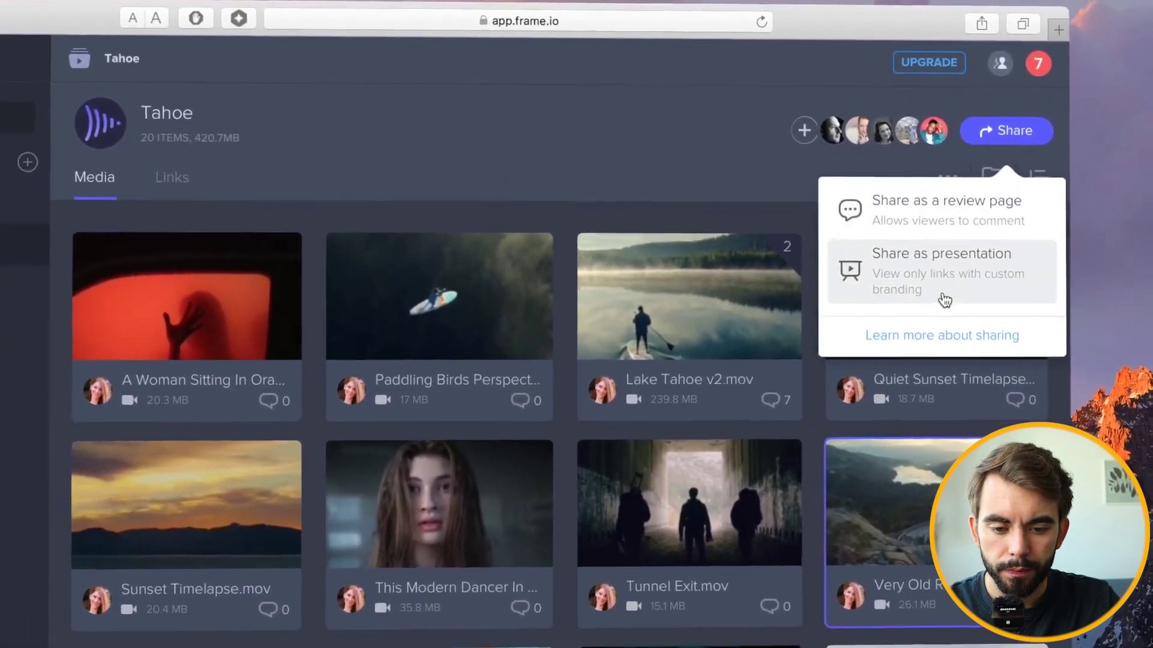
pyautogui.click(944, 301)
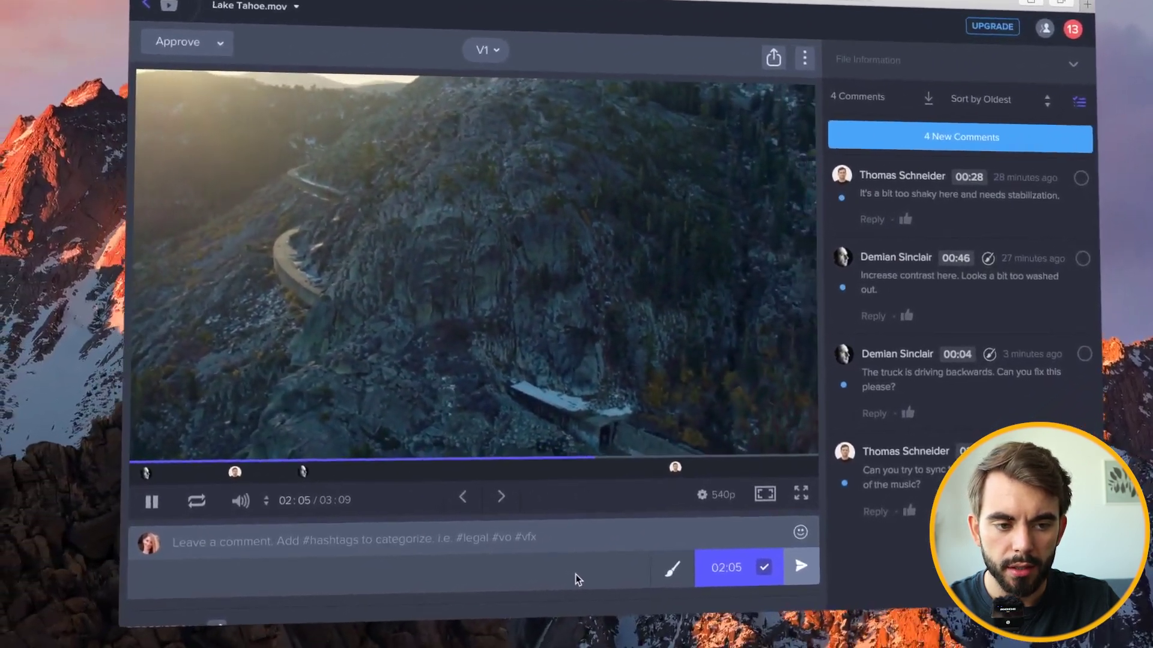
# Comment 'Can you remove the logos?' on Lake Tahoe.mov, then review the 00:04 and 00:46 comments.
pyautogui.write('Can you remove the logos?')
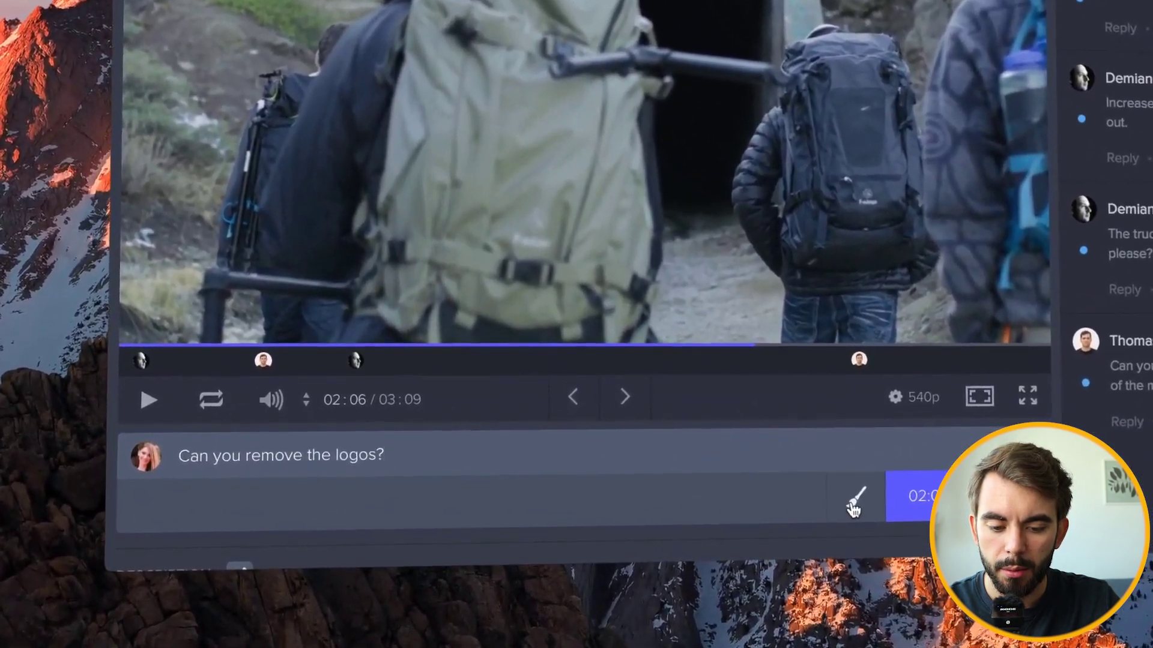
pyautogui.click(847, 500)
pyautogui.press('Return')
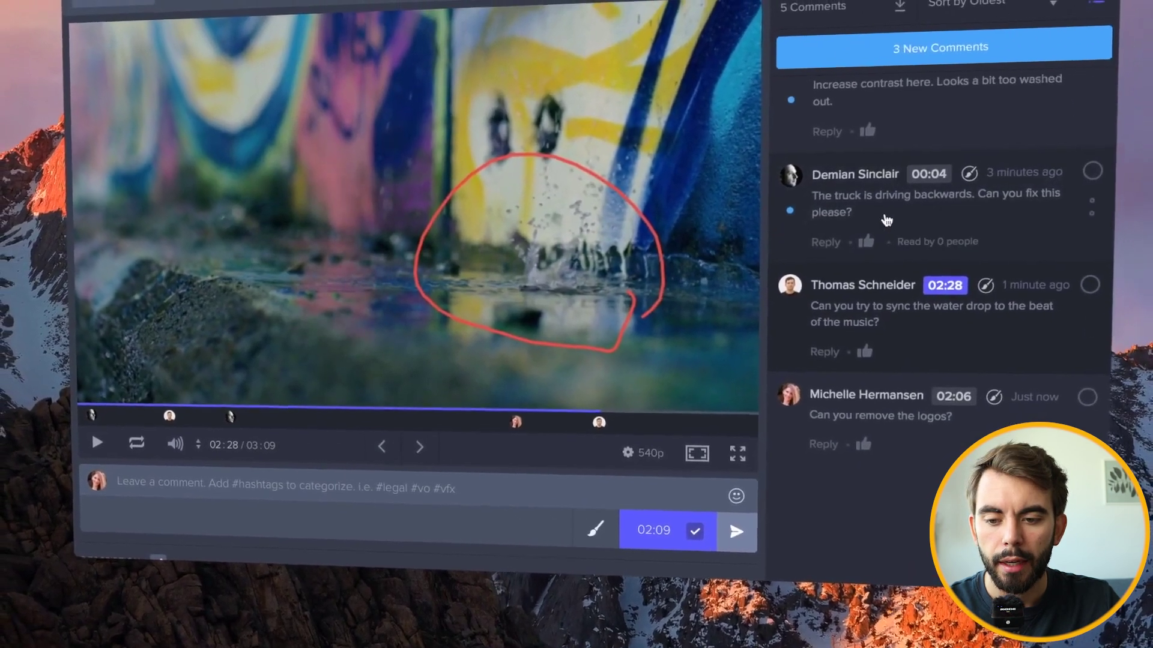
pyautogui.click(883, 176)
pyautogui.click(860, 132)
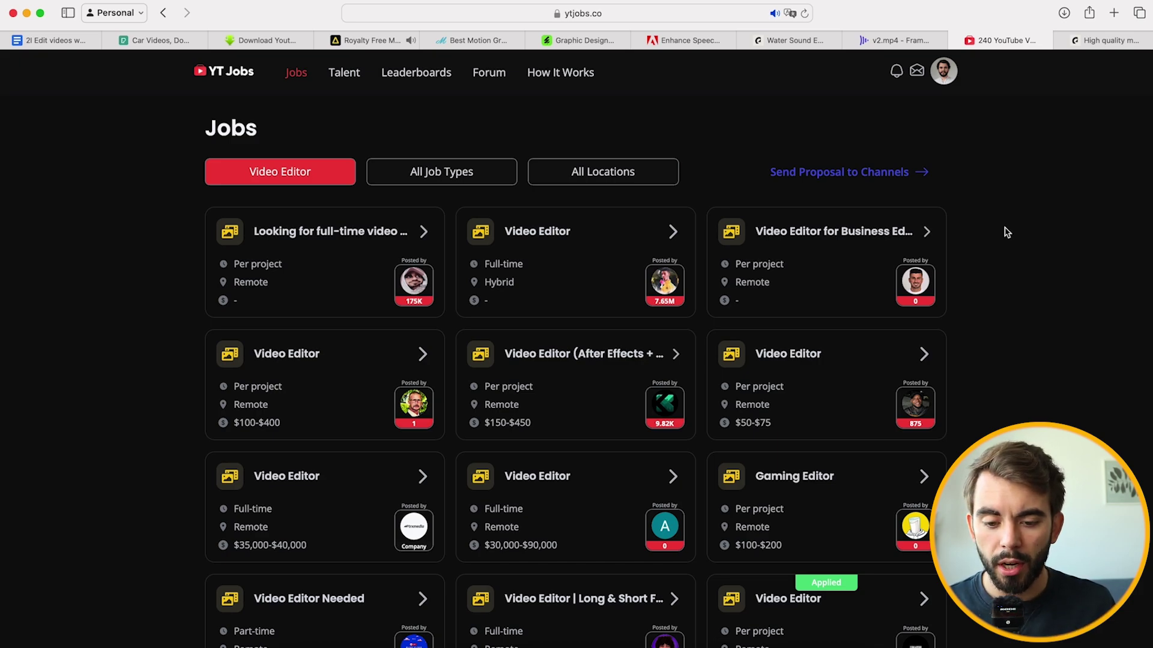
# Open the editor's own YT Jobs profile from the account menu and view its overview.
pyautogui.click(946, 72)
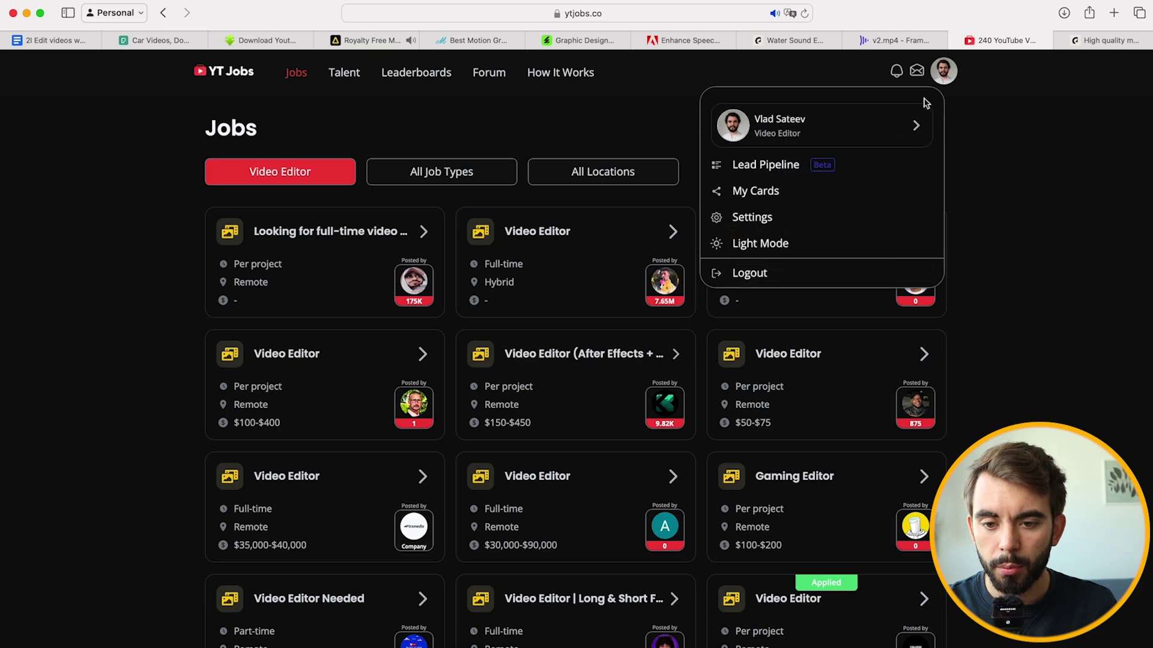
pyautogui.click(816, 126)
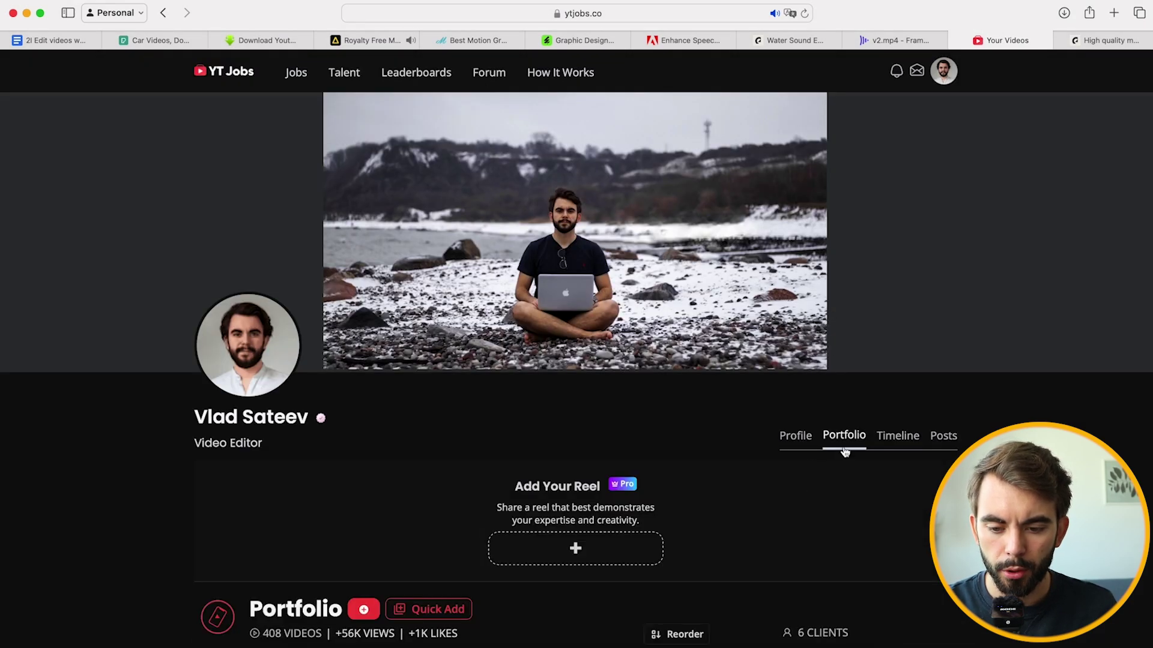
pyautogui.scroll(-3, 796, 250)
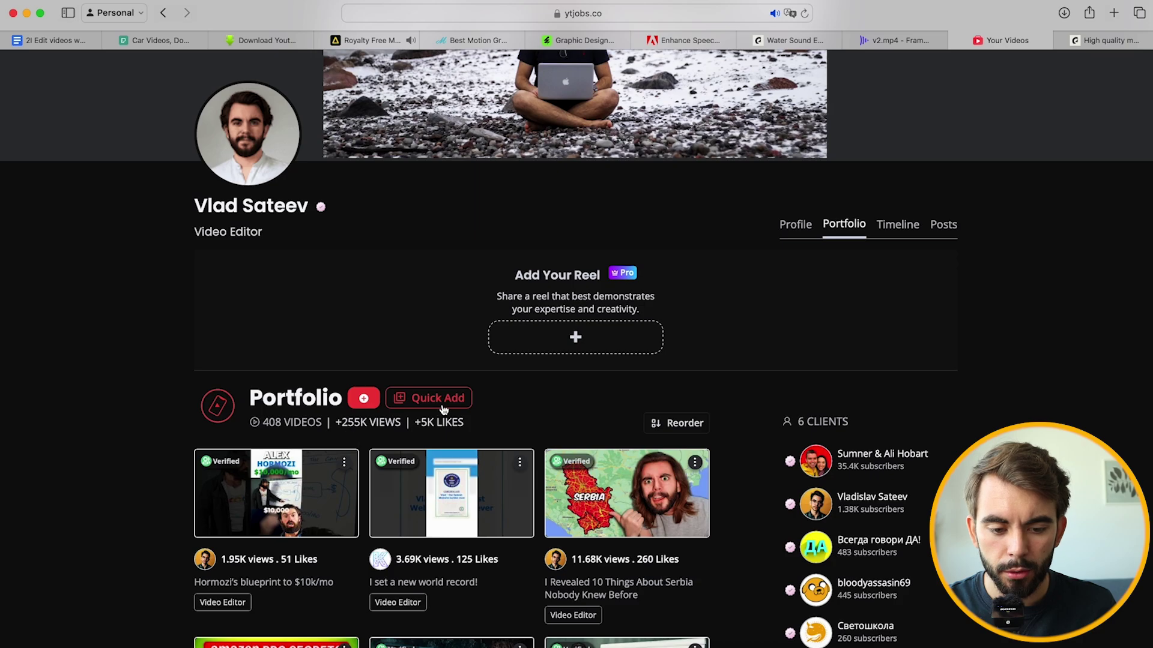
pyautogui.scroll(2, 419, 401)
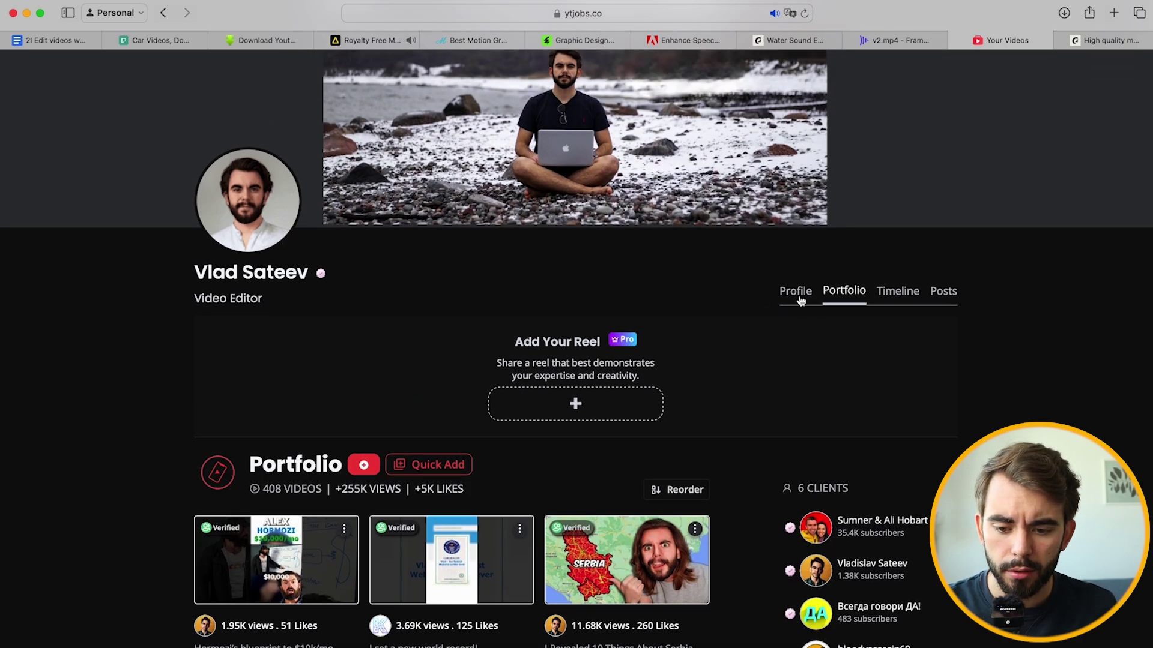
pyautogui.click(799, 295)
pyautogui.scroll(-8, 274, 550)
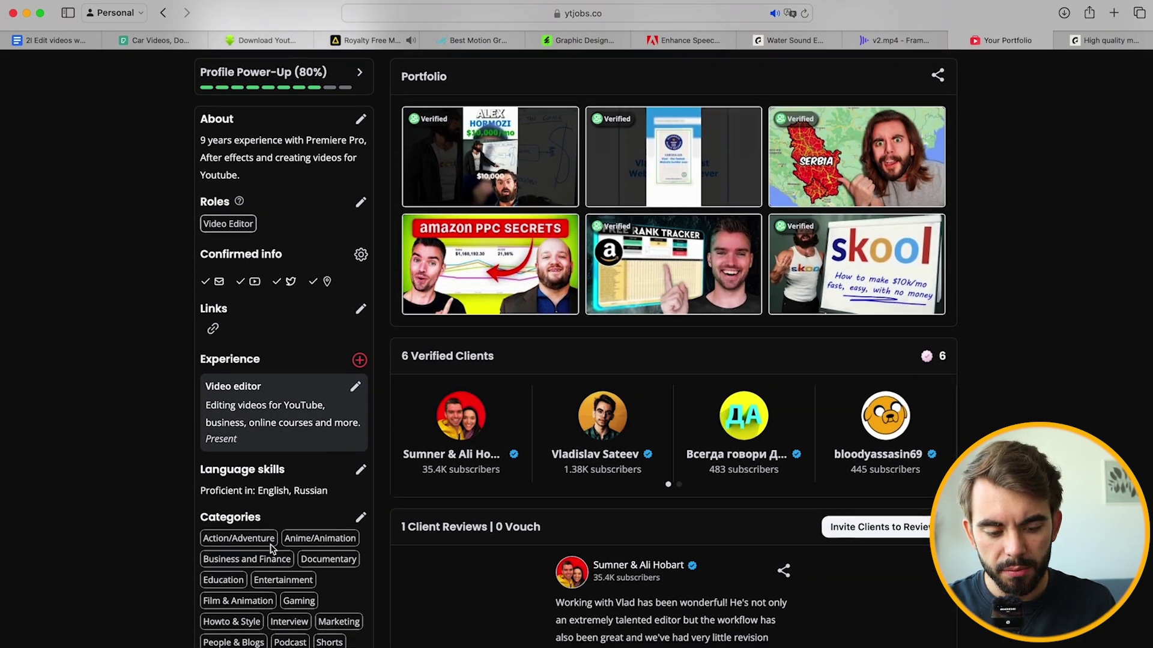
pyautogui.scroll(10, 273, 550)
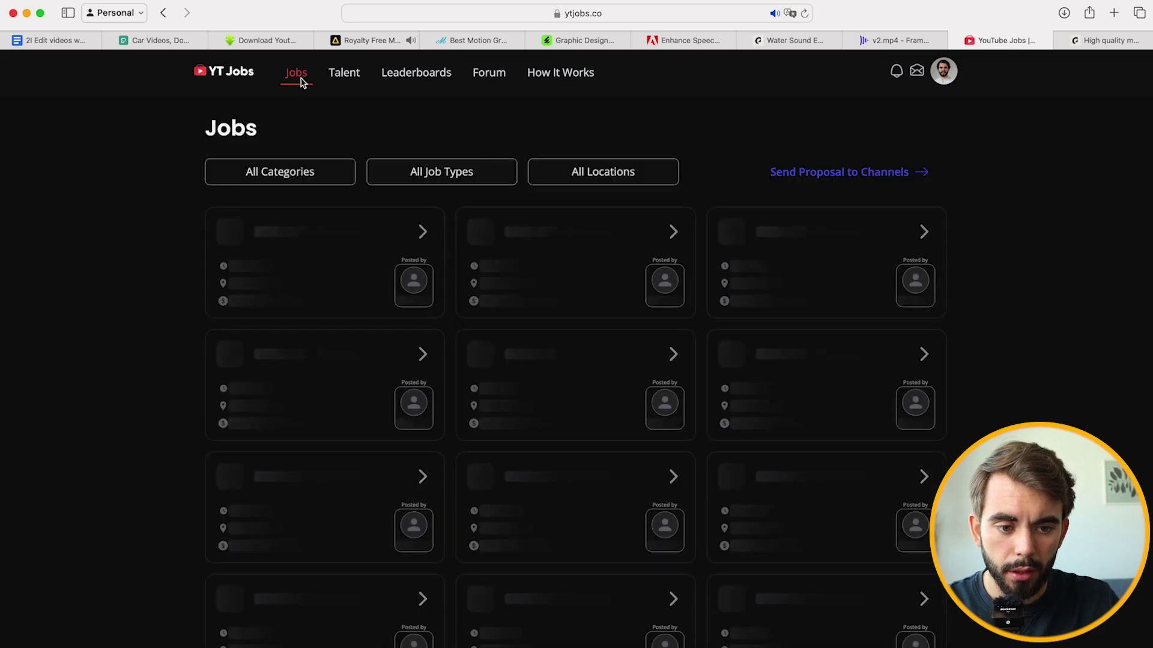
# Filter YT Jobs listings to Video Editor and open the full-time video editor posting.
pyautogui.click(290, 172)
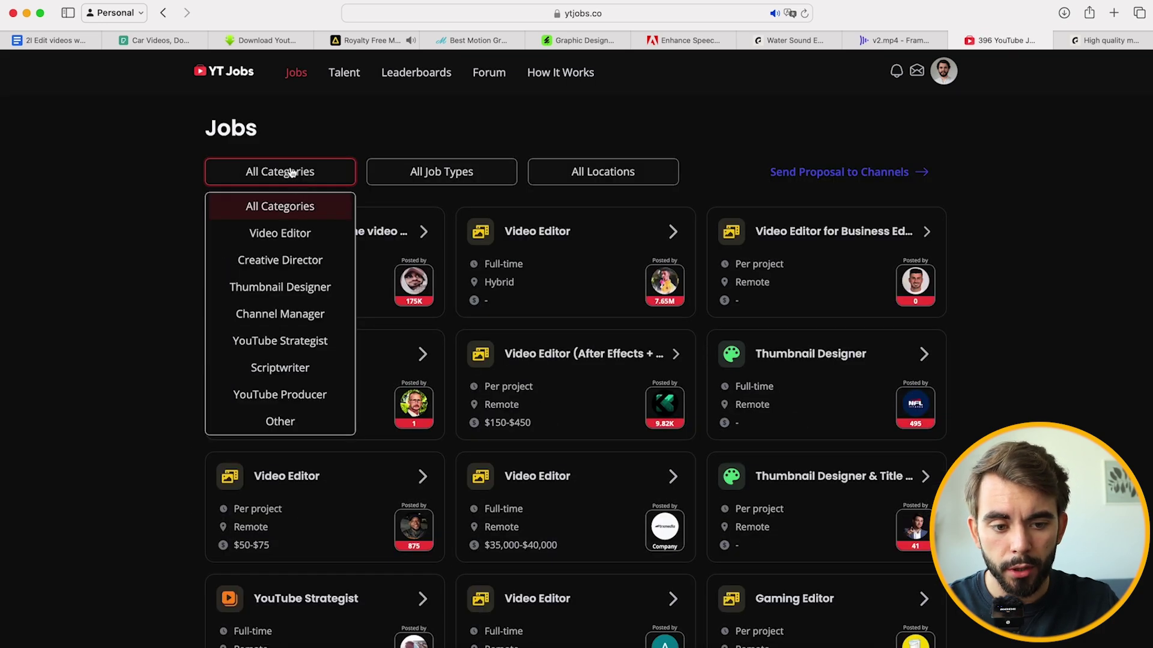
pyautogui.click(299, 234)
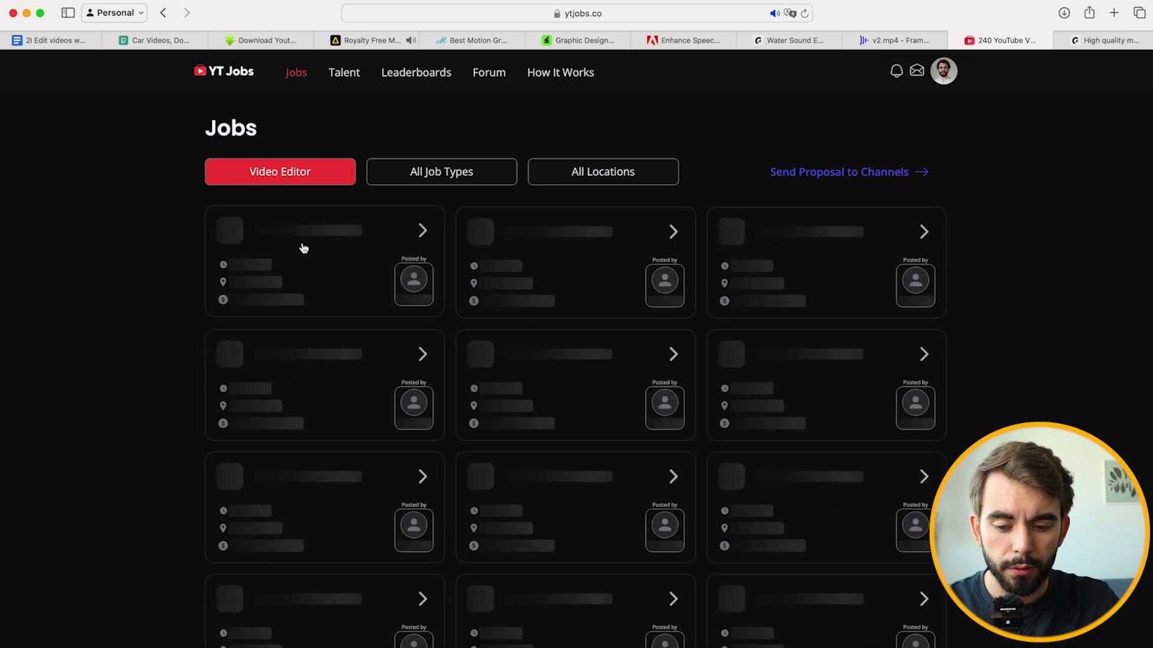
pyautogui.click(350, 288)
# Read the posting's About the job description and scroll through its requirements.
pyautogui.tripleClick(503, 330)
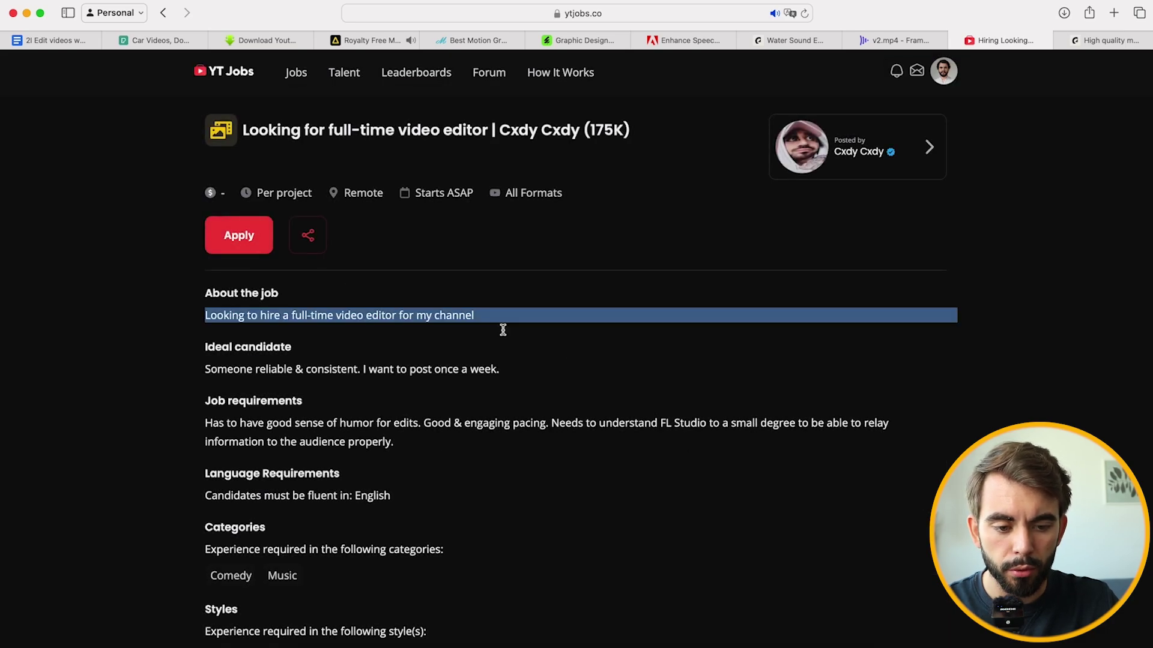
pyautogui.click(306, 334)
pyautogui.moveTo(302, 316); pyautogui.dragTo(424, 318)
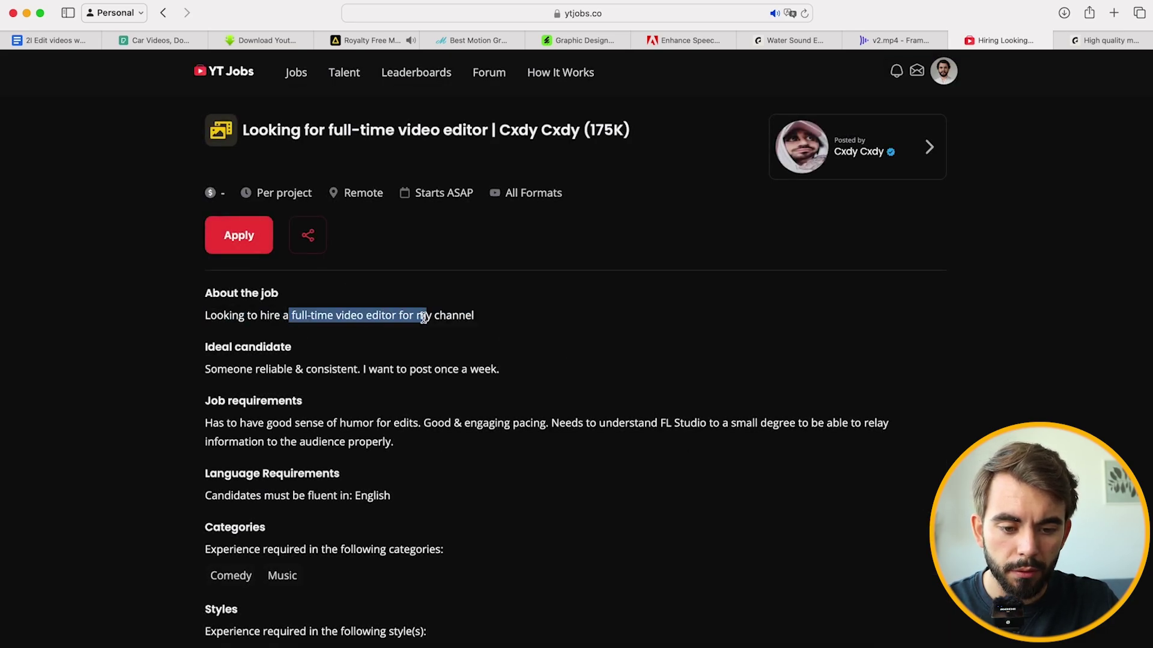
pyautogui.click(520, 353)
pyautogui.scroll(-5, 295, 513)
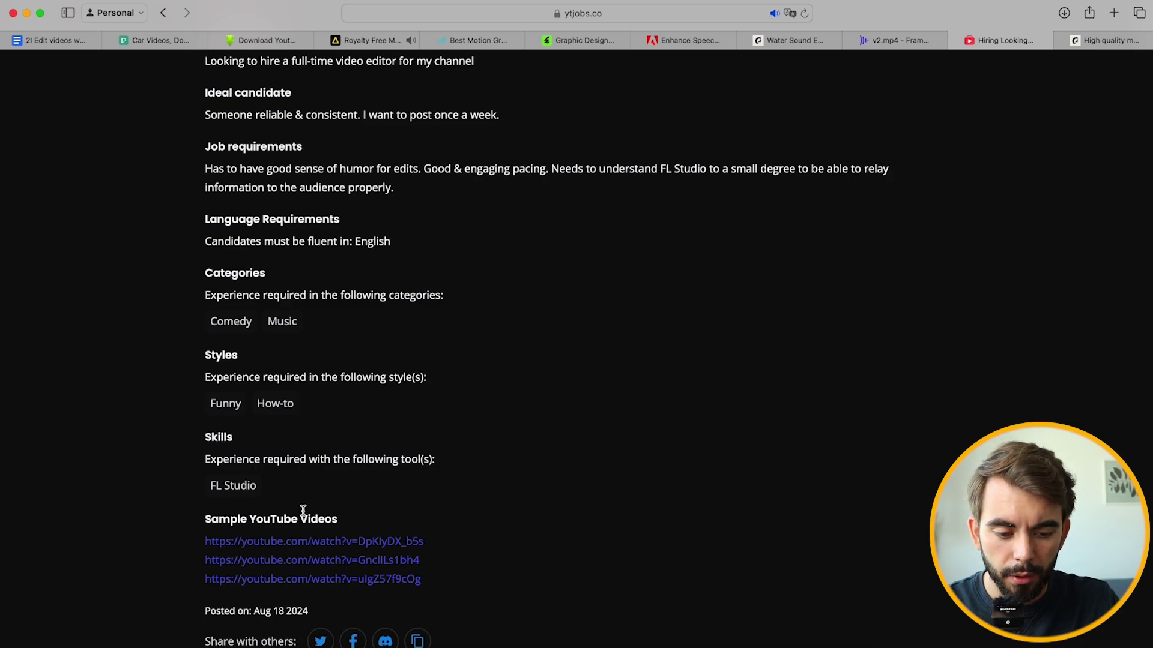
pyautogui.scroll(-3, 463, 514)
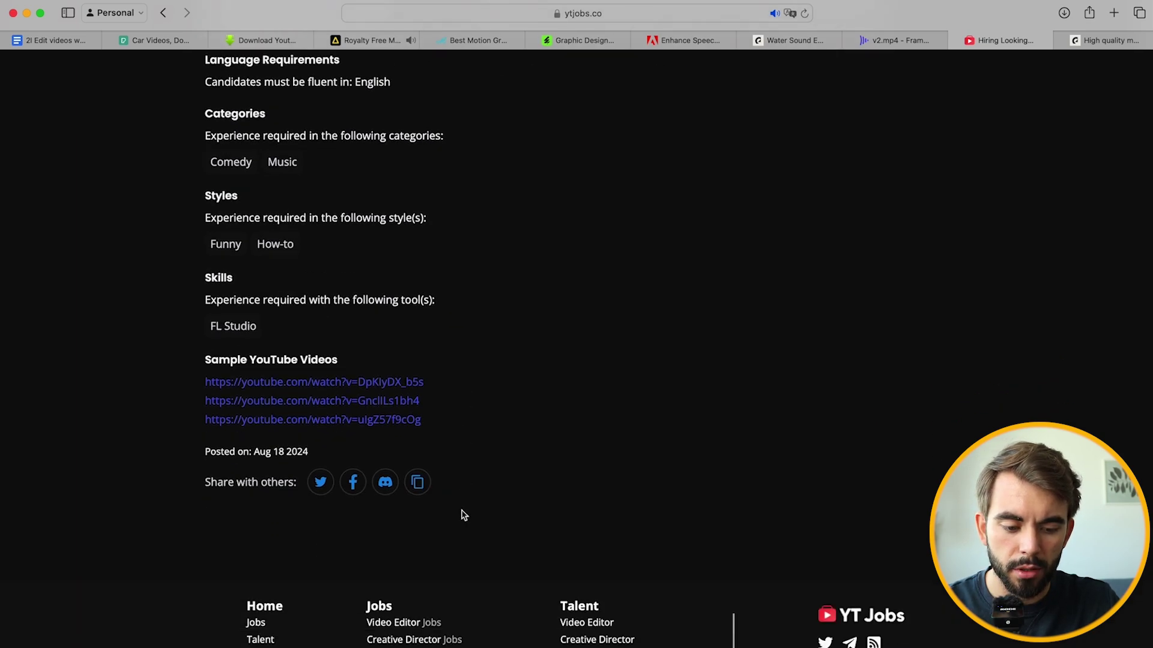